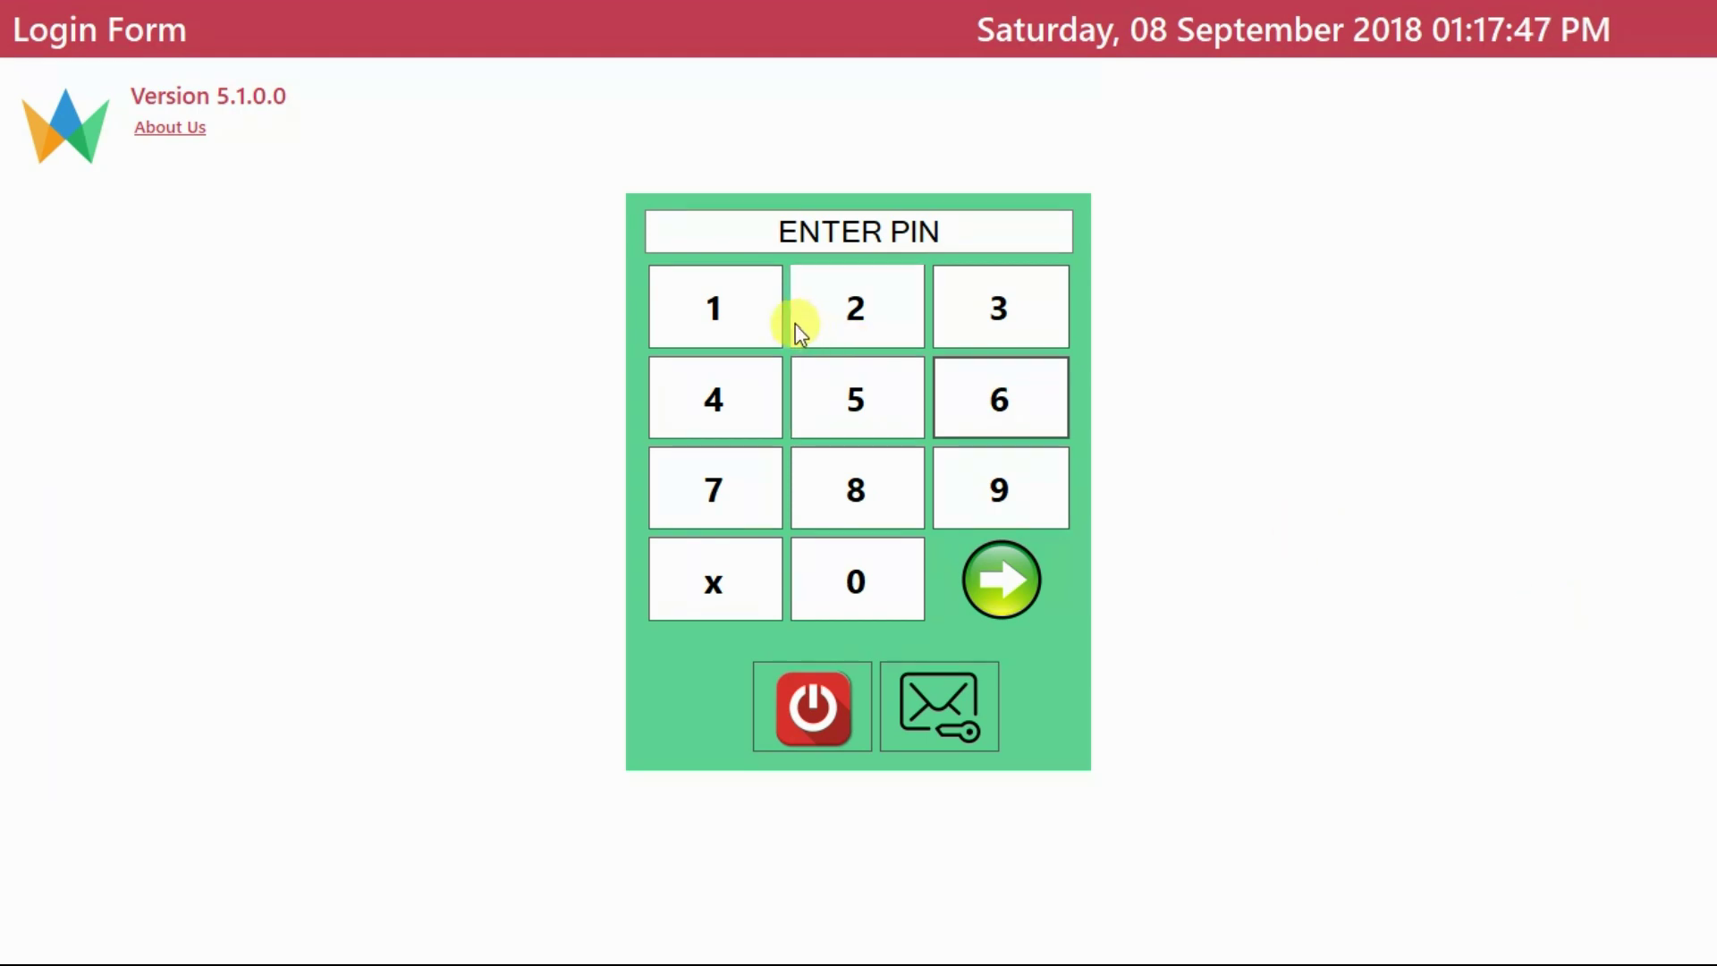
- Log in as operator sa by entering the four-digit PIN on the keypad
left_click(716, 322)
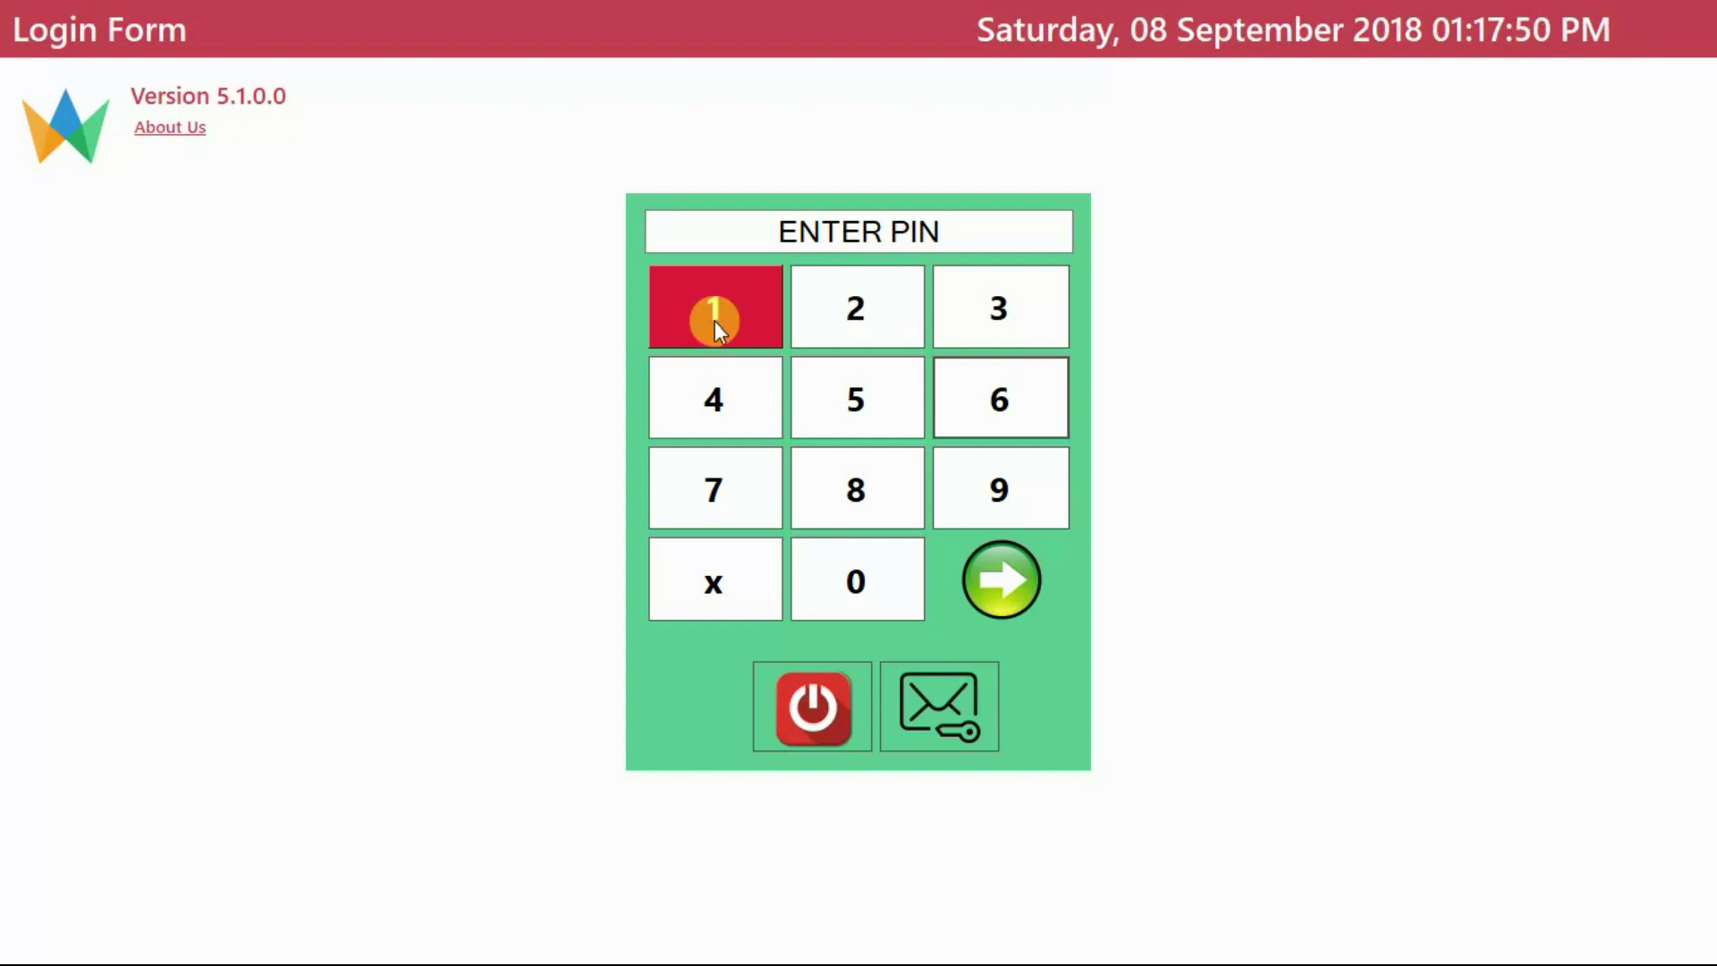
left_click(833, 306)
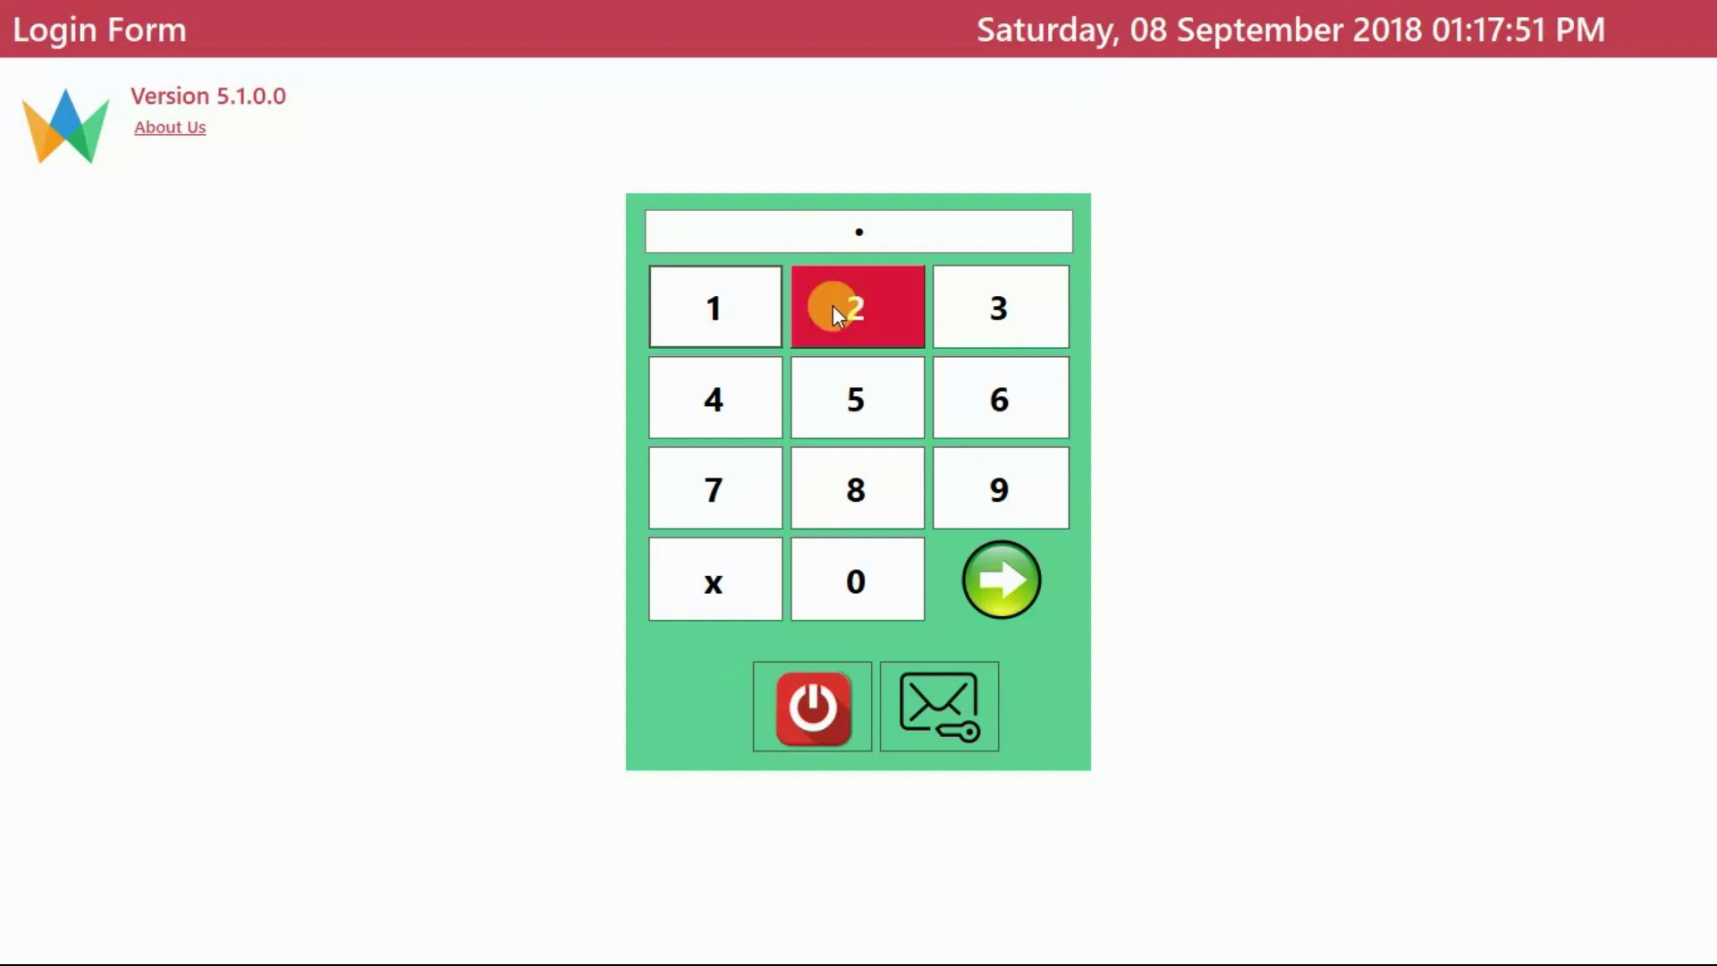
left_click(1009, 299)
left_click(722, 403)
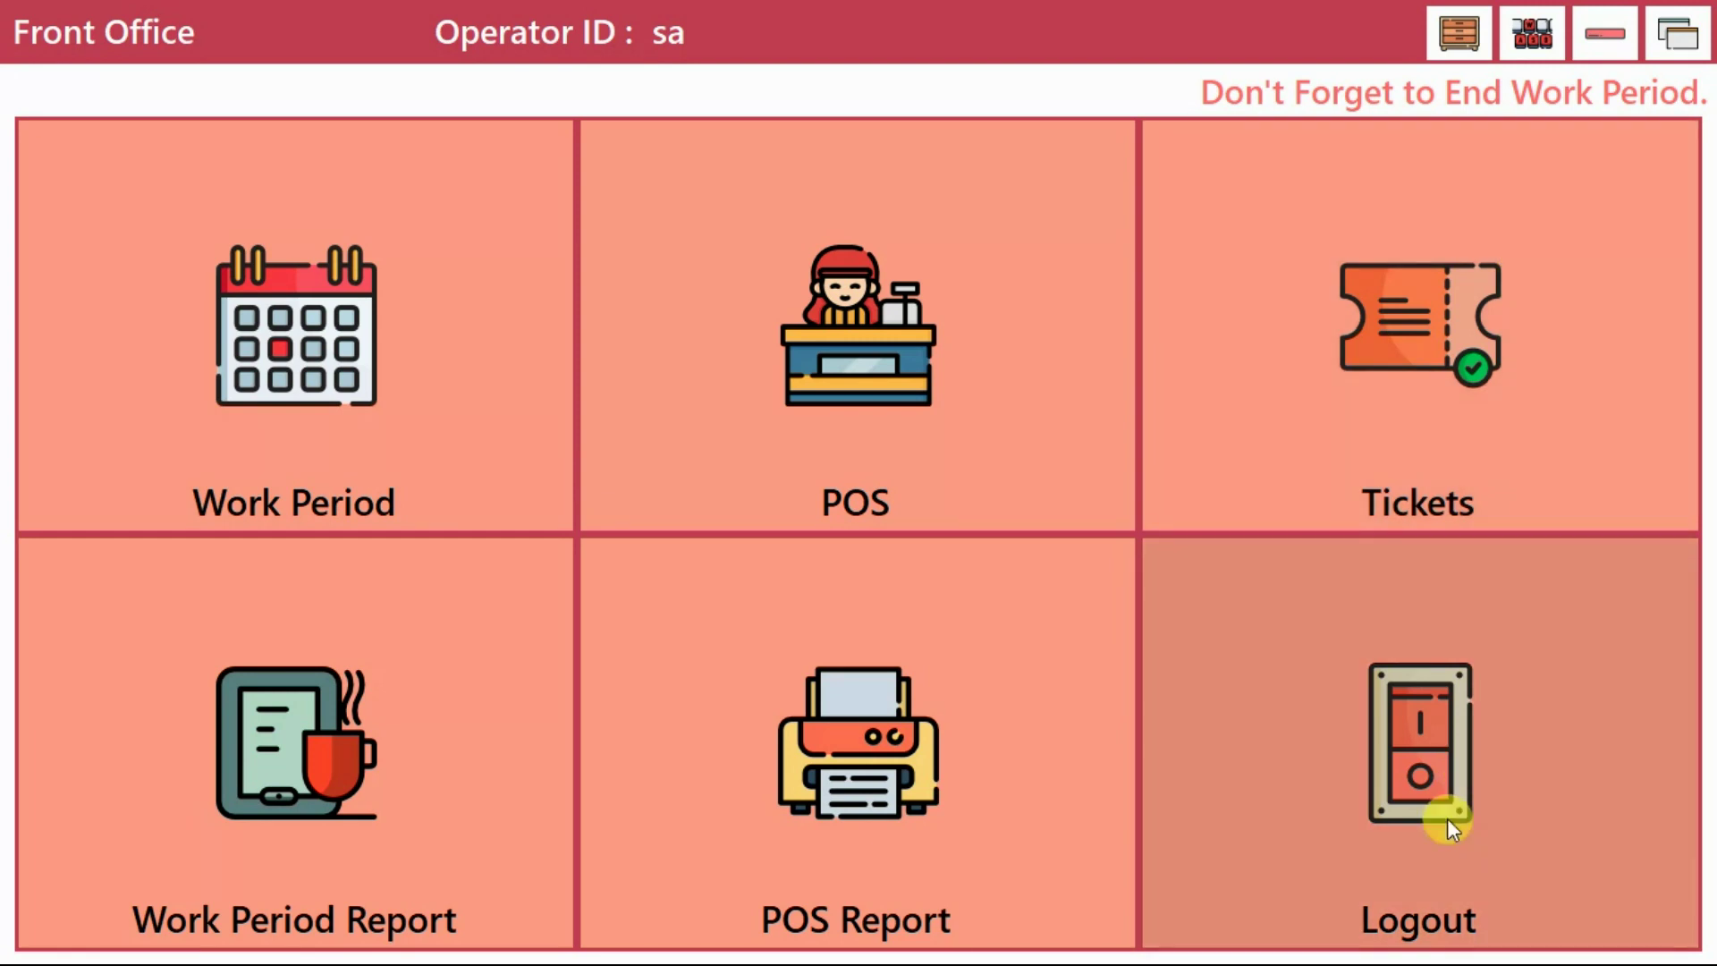
- Log out operator sa and sign back in as Cashier with the cashier PIN
left_click(1447, 818)
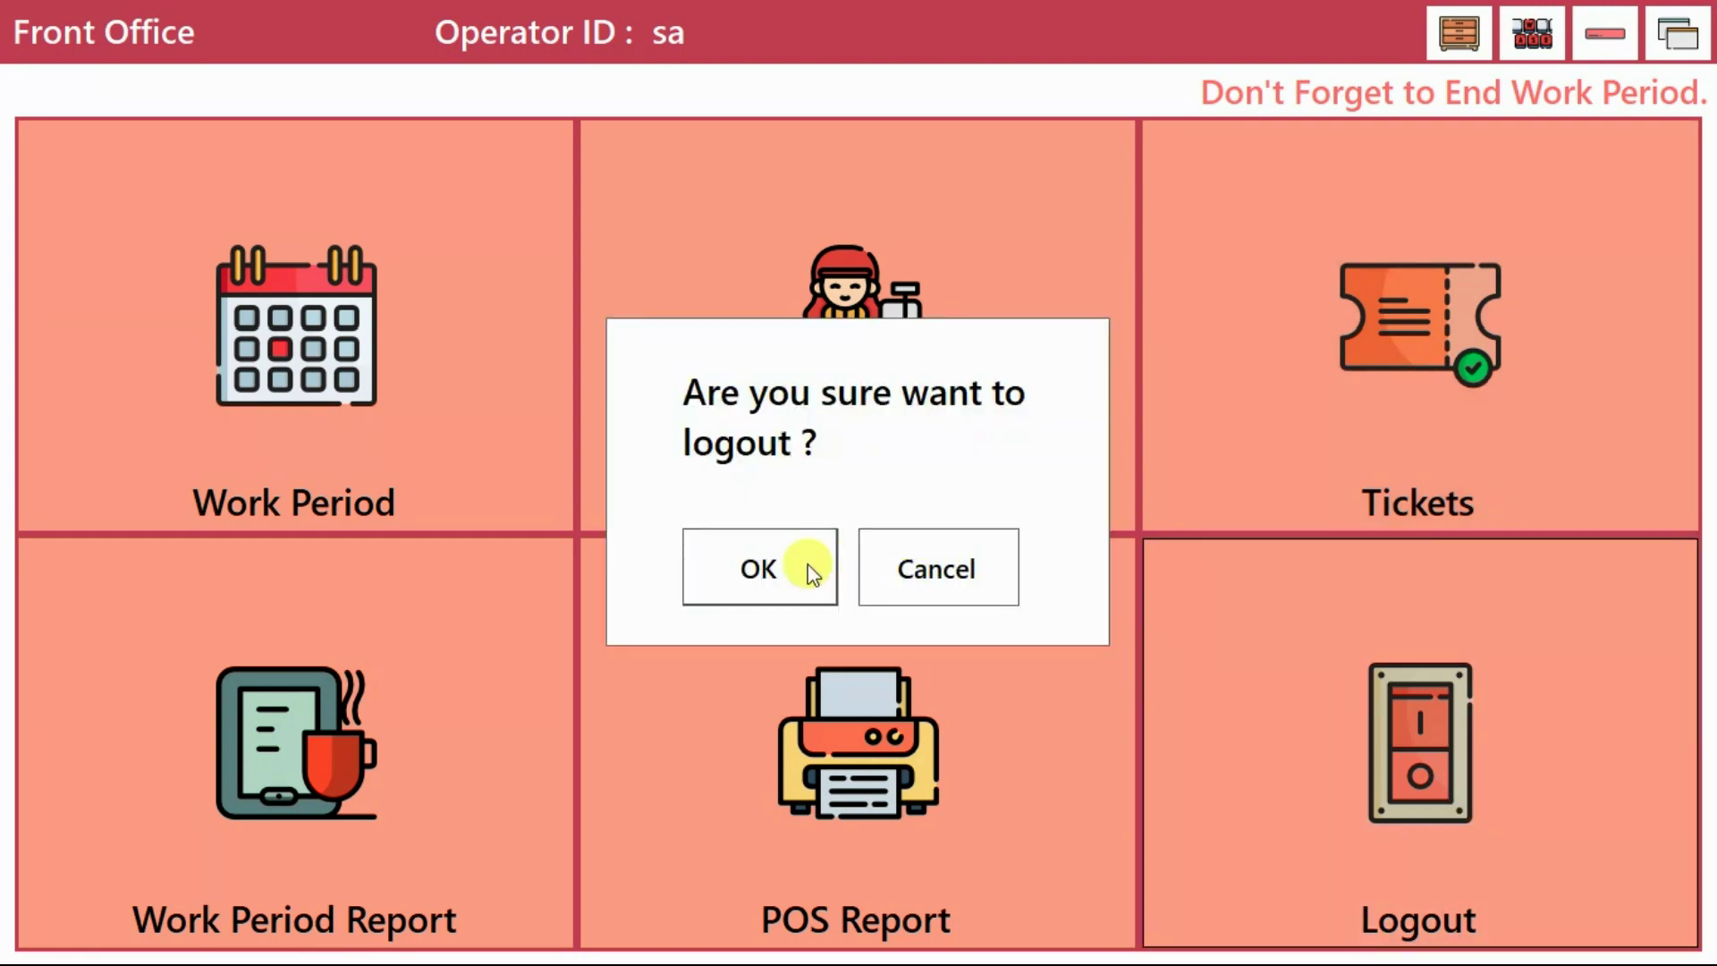
left_click(807, 565)
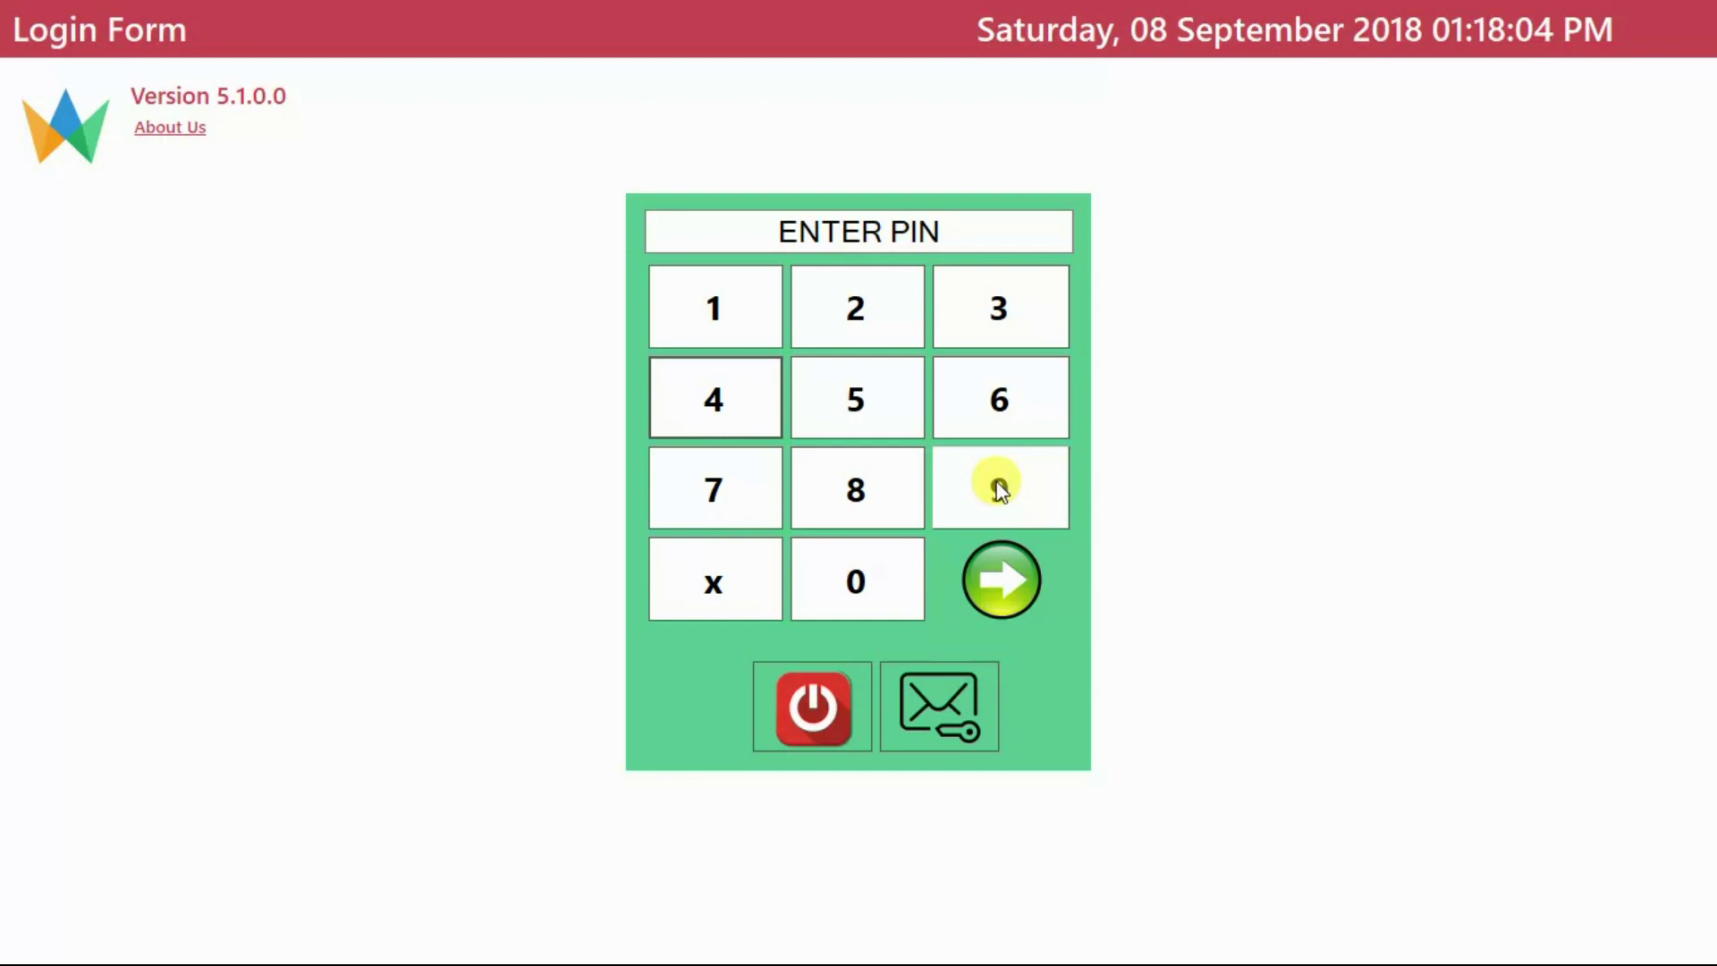
left_click(999, 488)
left_click(851, 477)
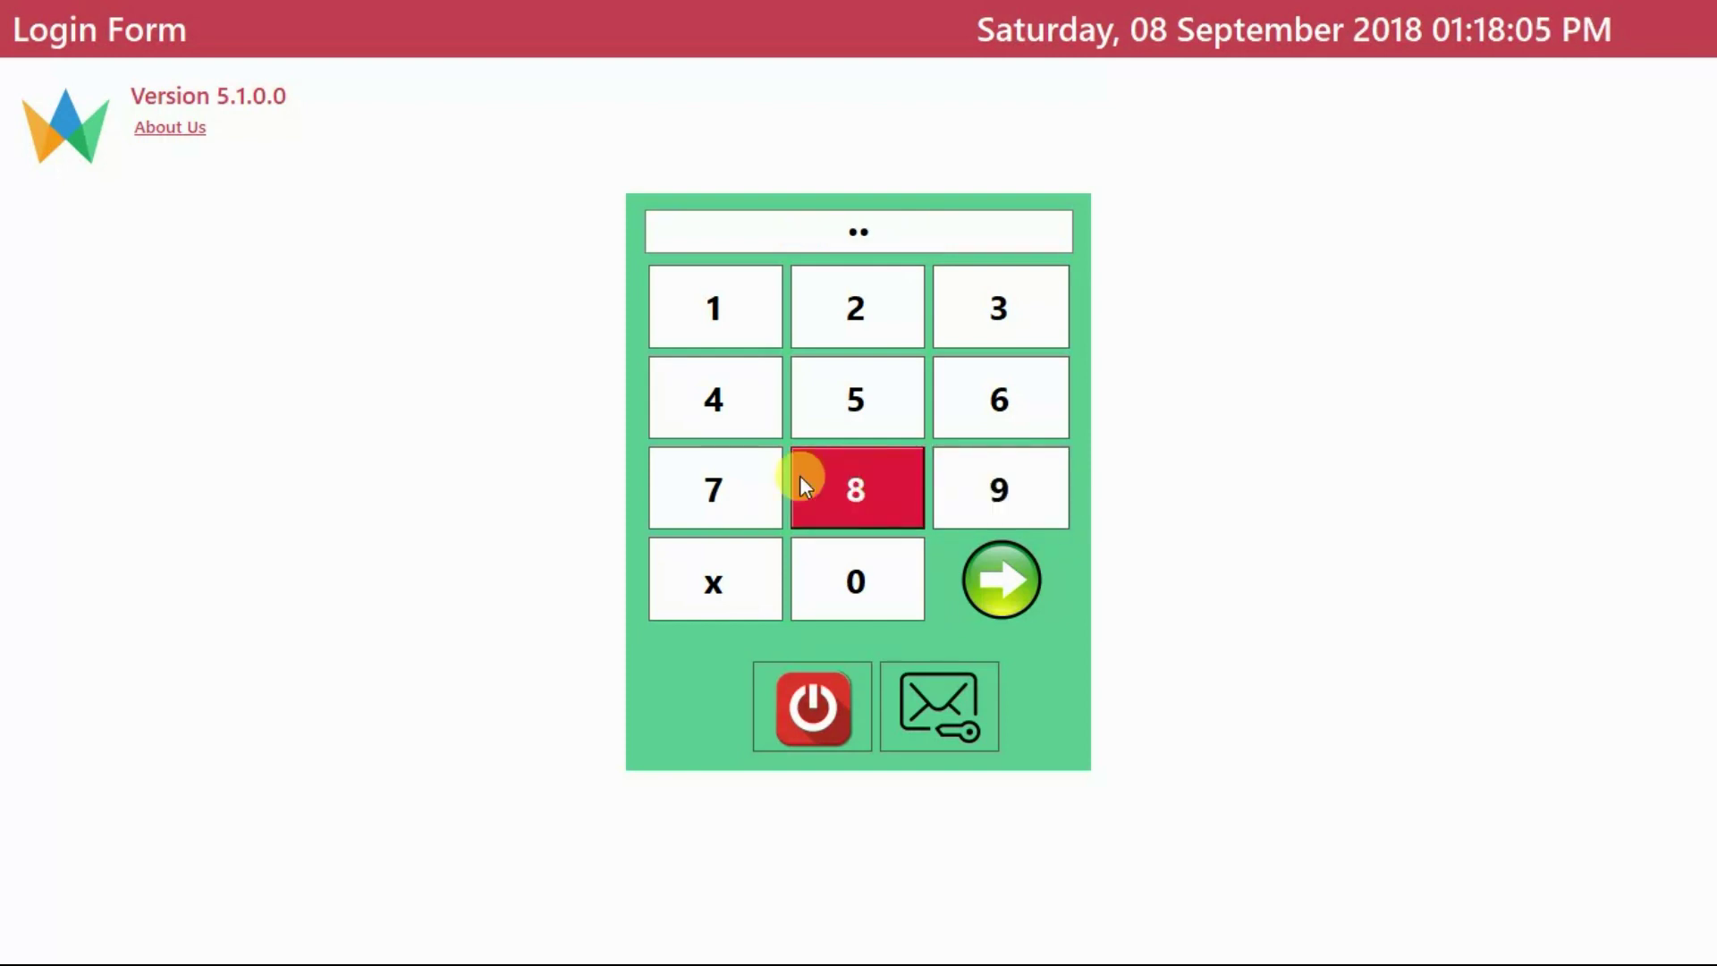
left_click(717, 479)
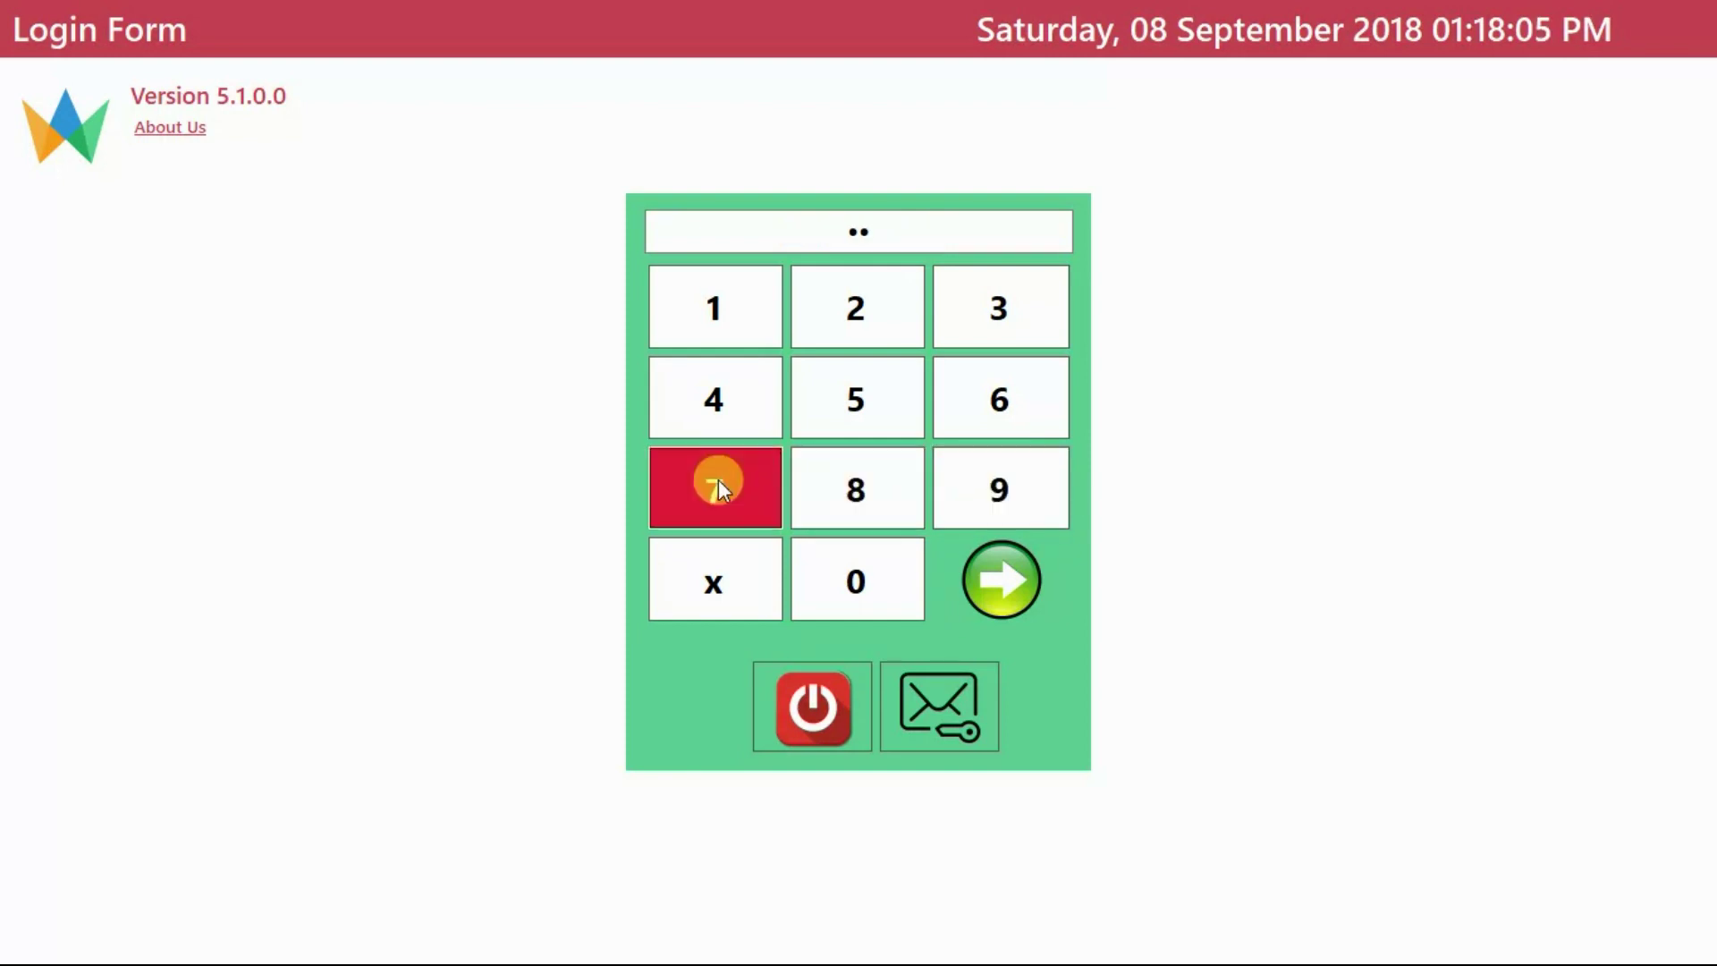
left_click(1016, 407)
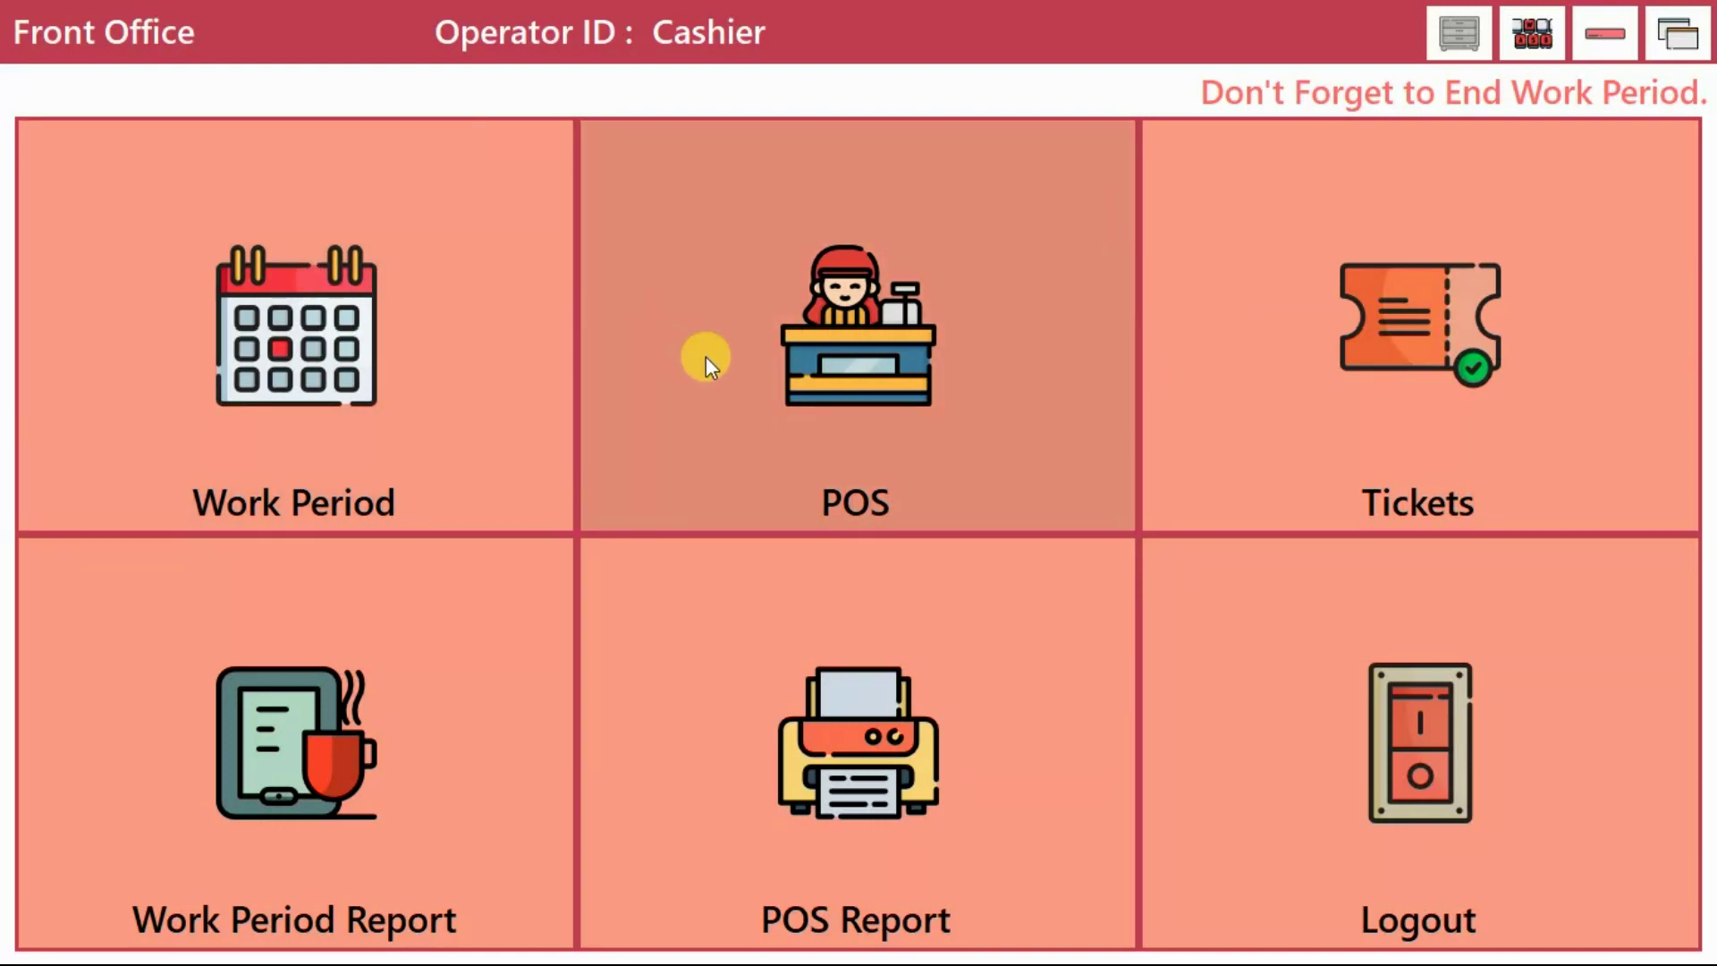
- Start a new work period dated 08 September 2018 after POS warns one is required
left_click(706, 356)
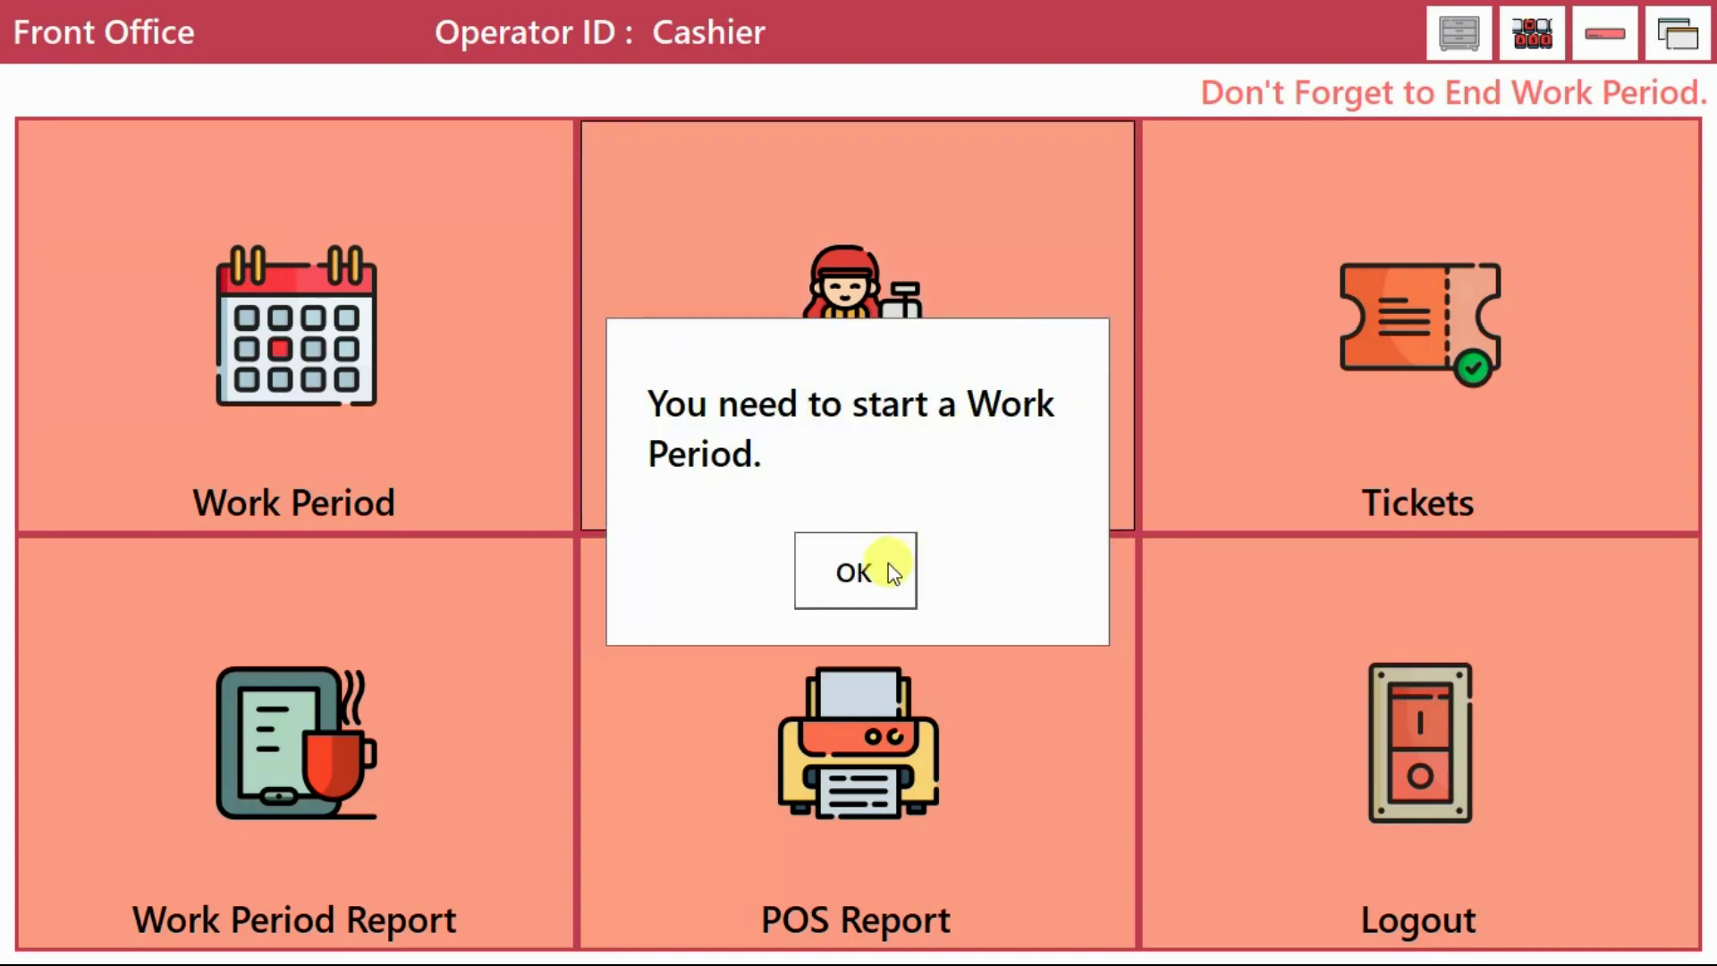
left_click(864, 569)
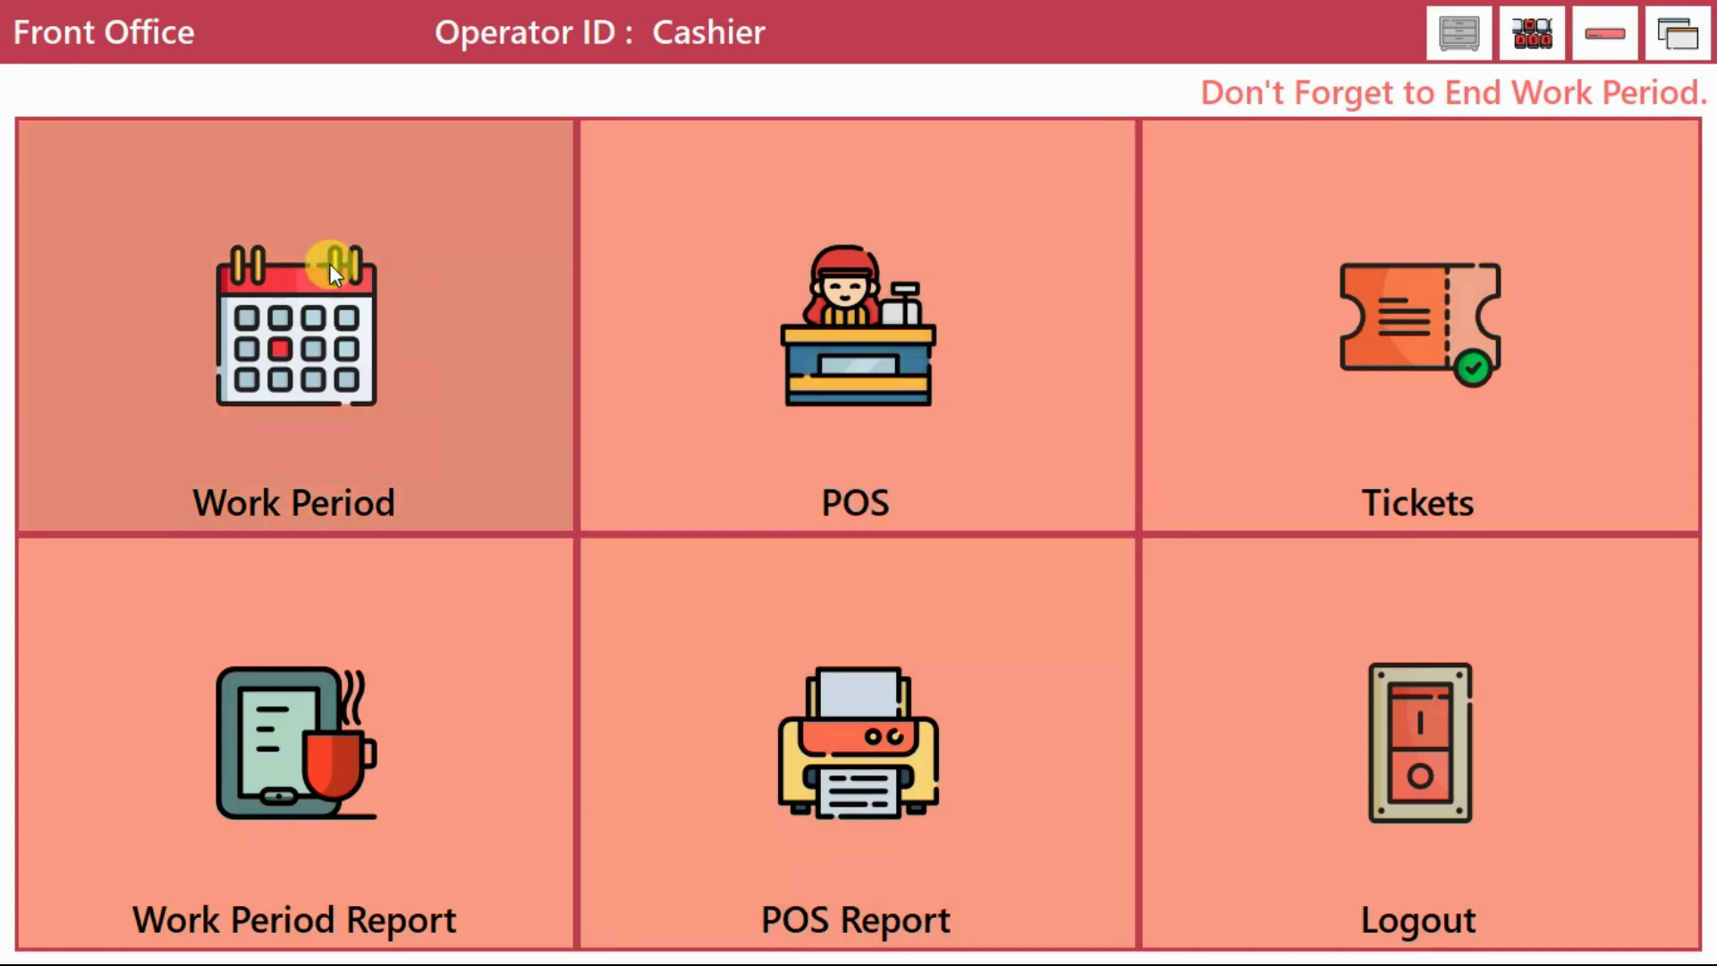
left_click(329, 264)
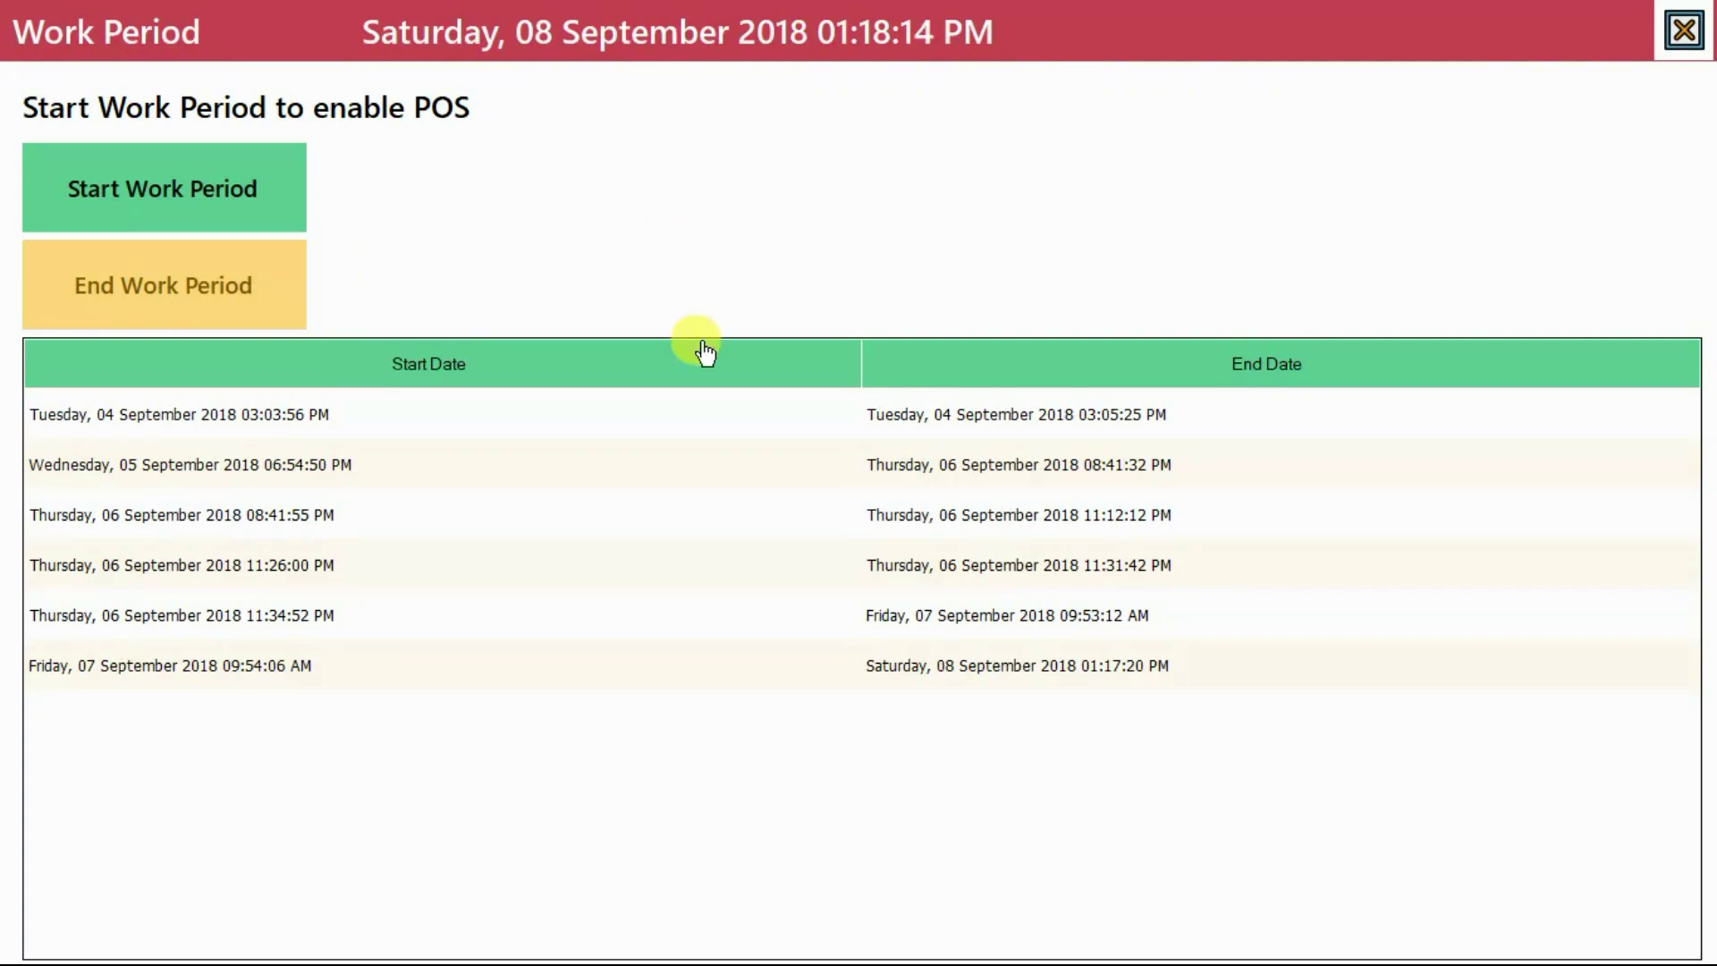
left_click(221, 190)
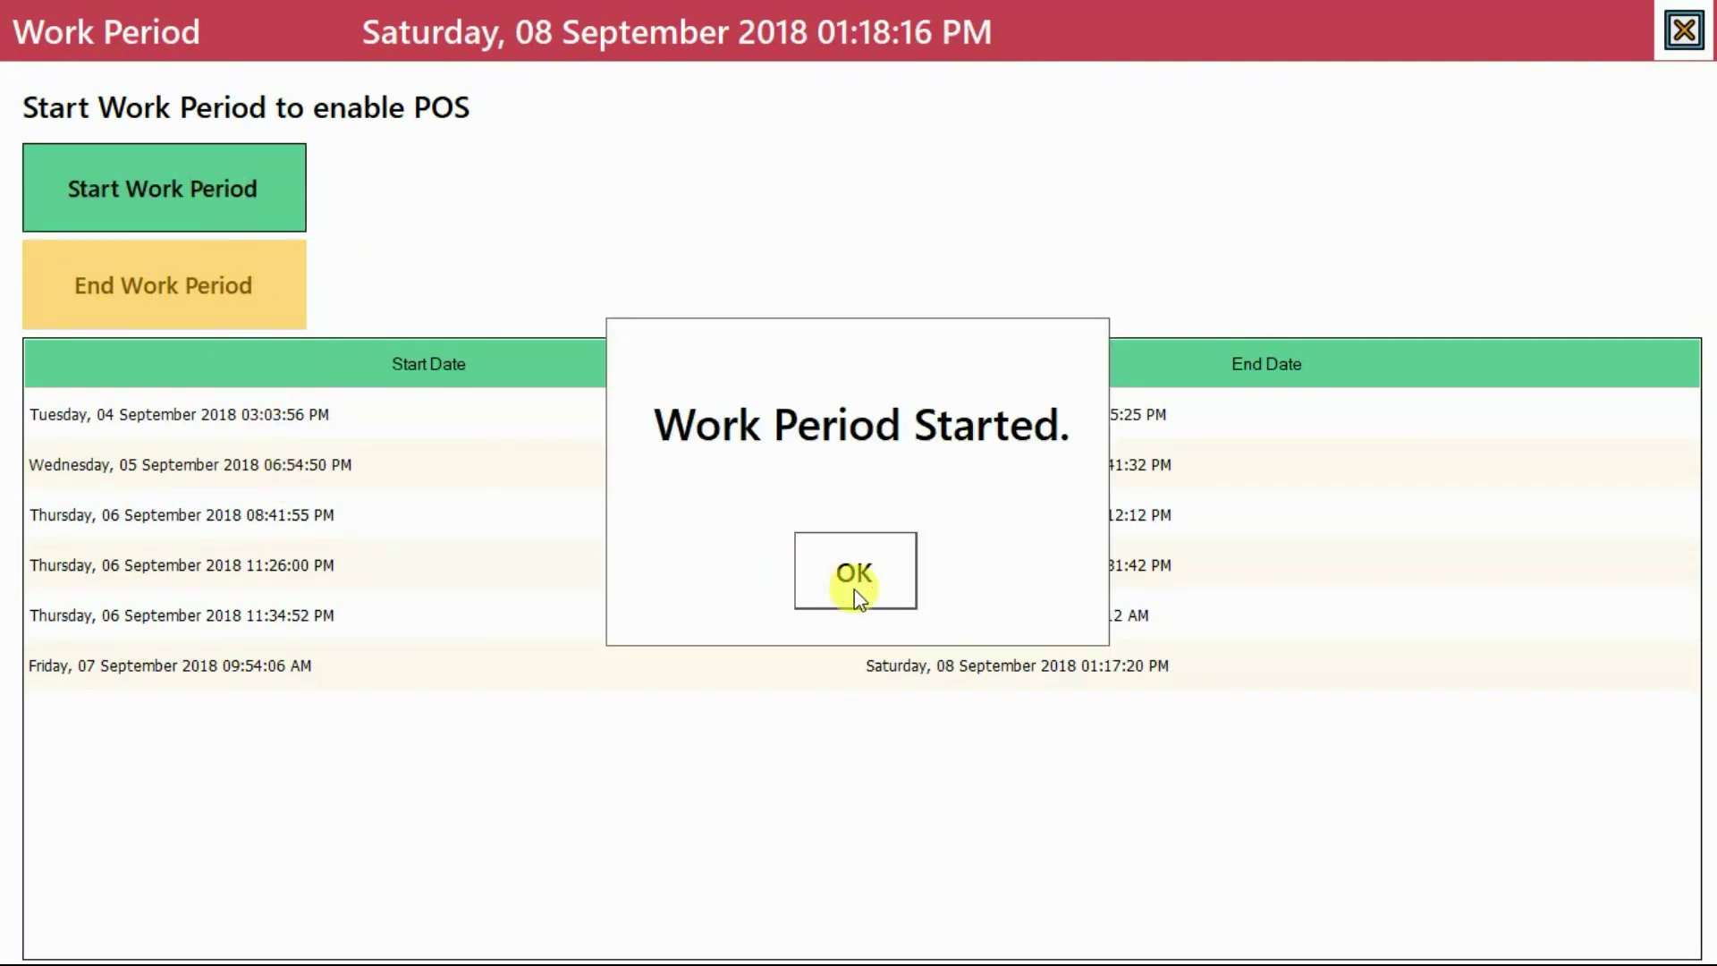
left_click(868, 599)
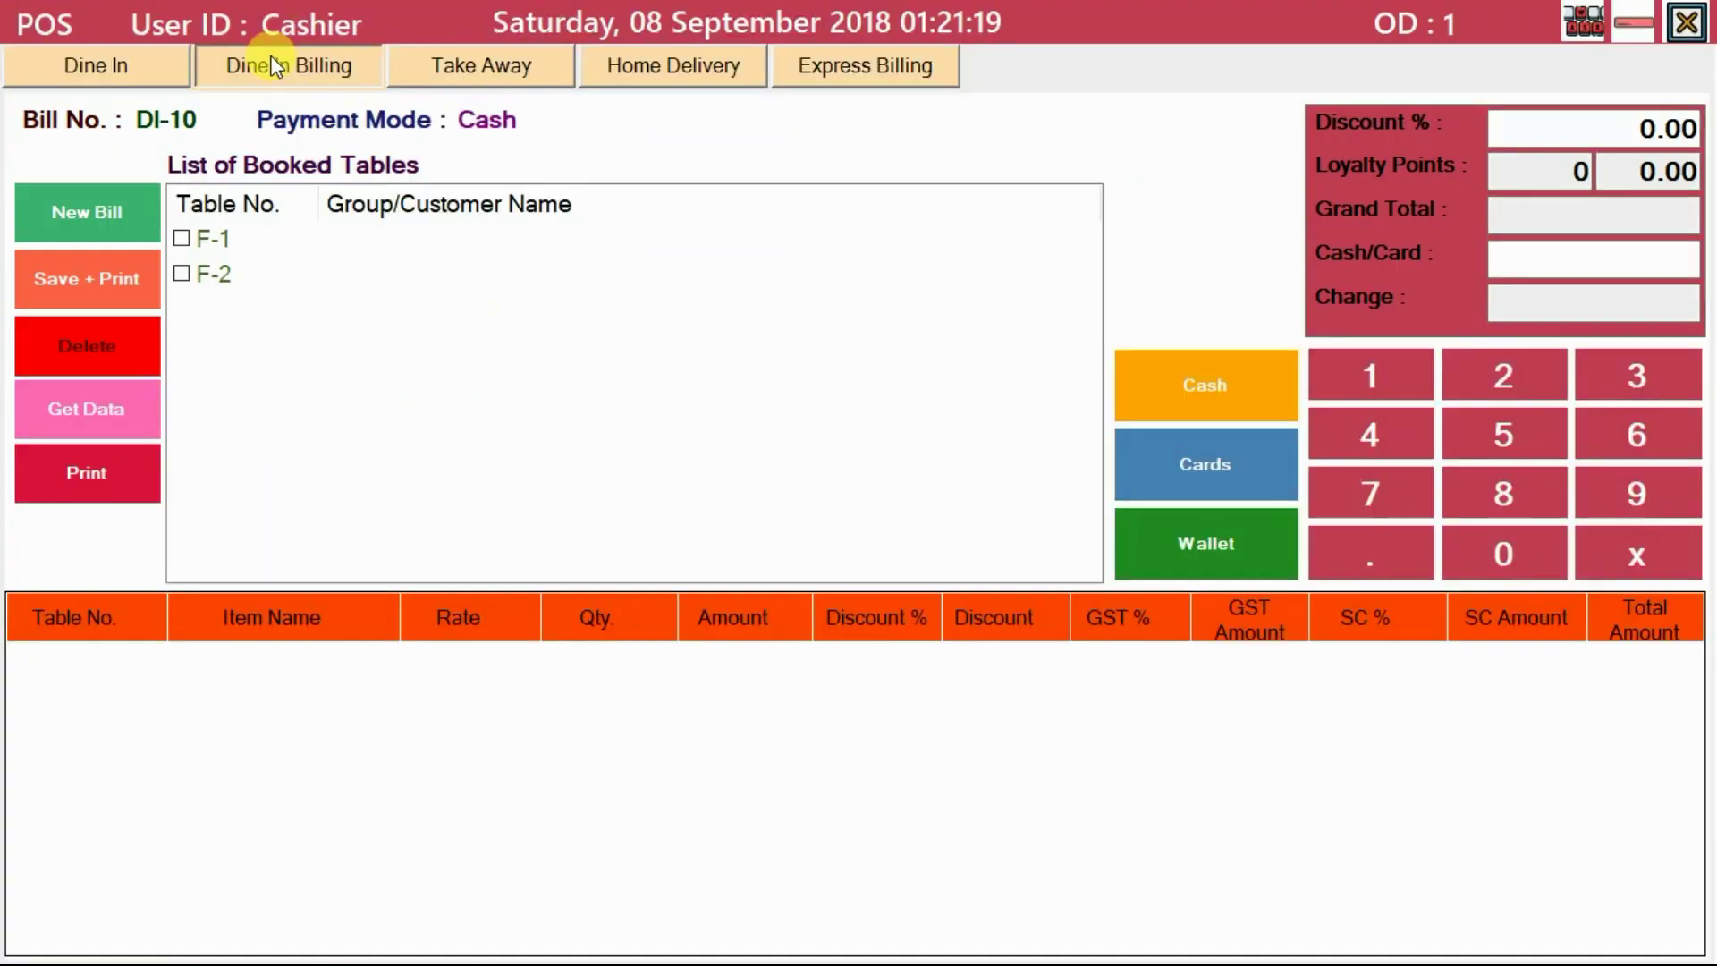
- Browse the Take Away, Home Delivery, Express Billing and Dine In screens, then close POS
left_click(469, 61)
left_click(627, 79)
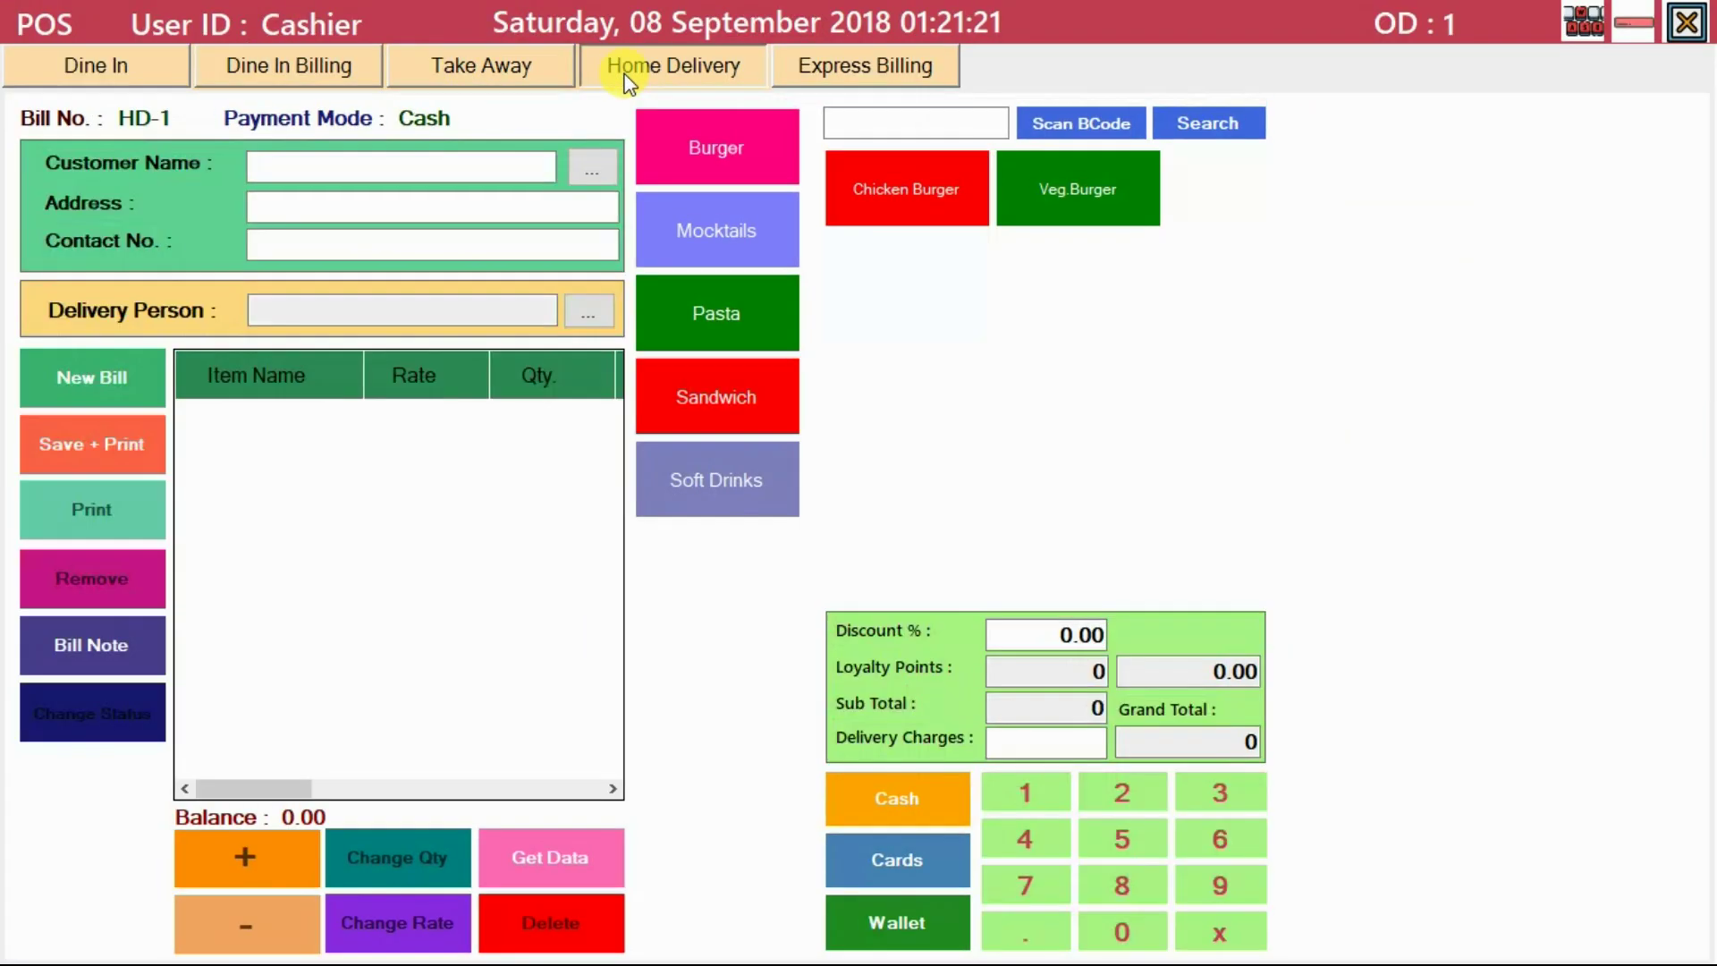
left_click(814, 70)
left_click(98, 67)
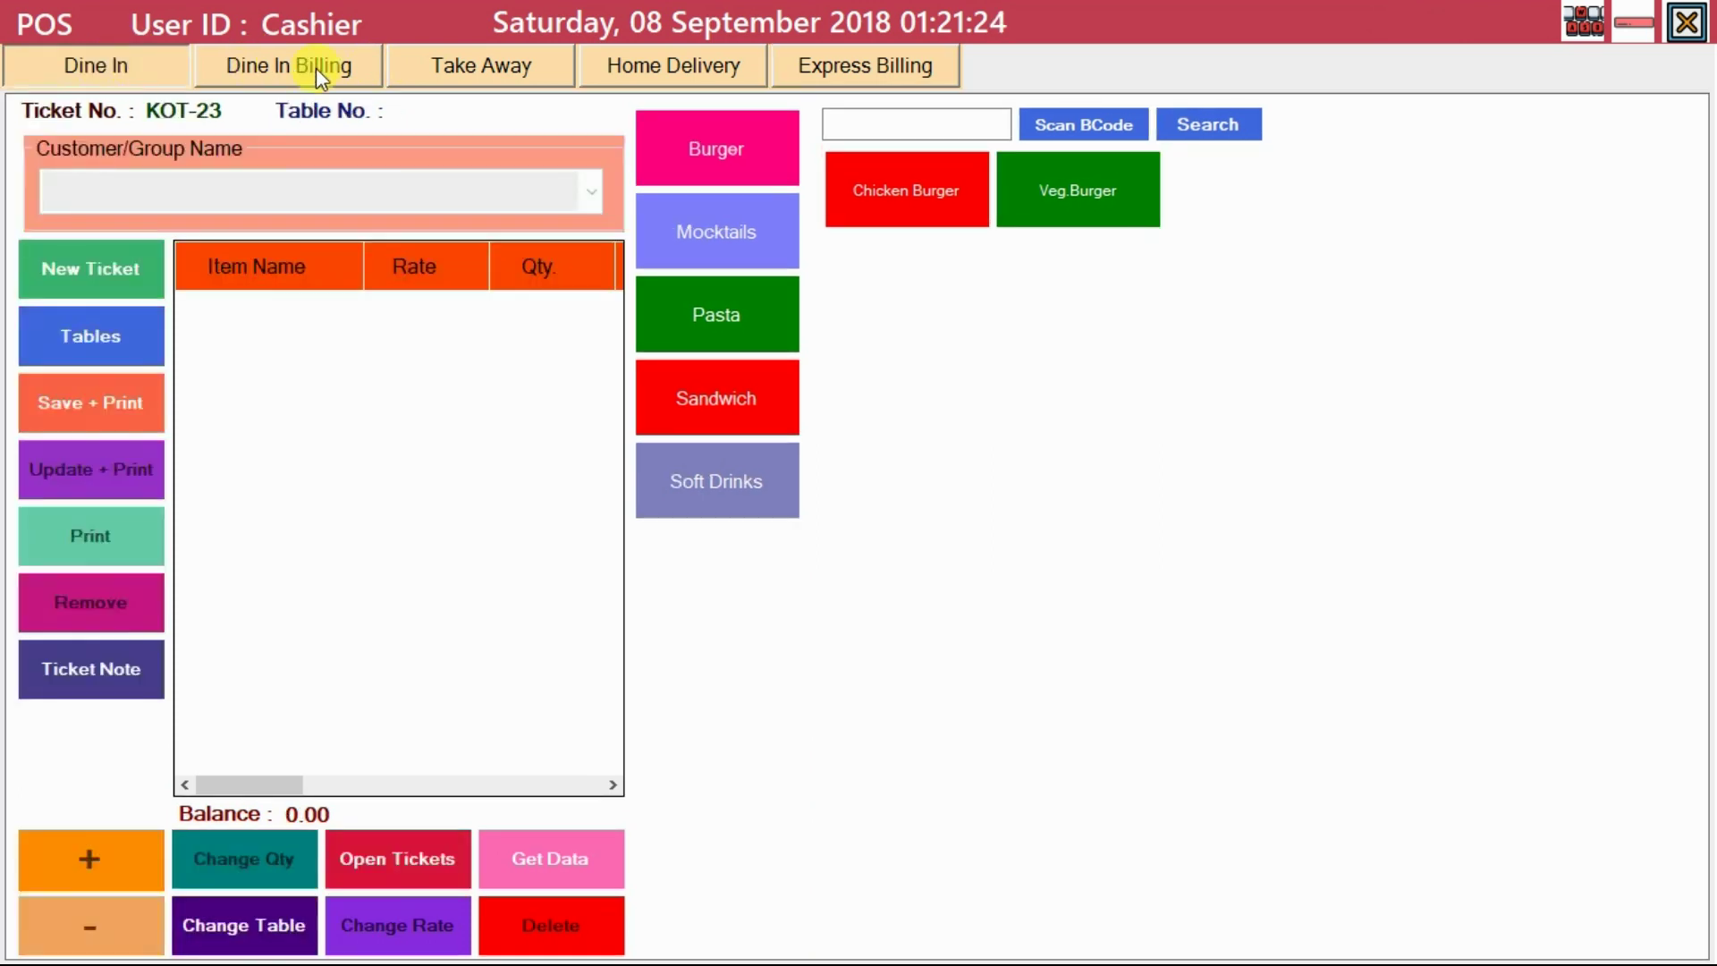
left_click(1693, 25)
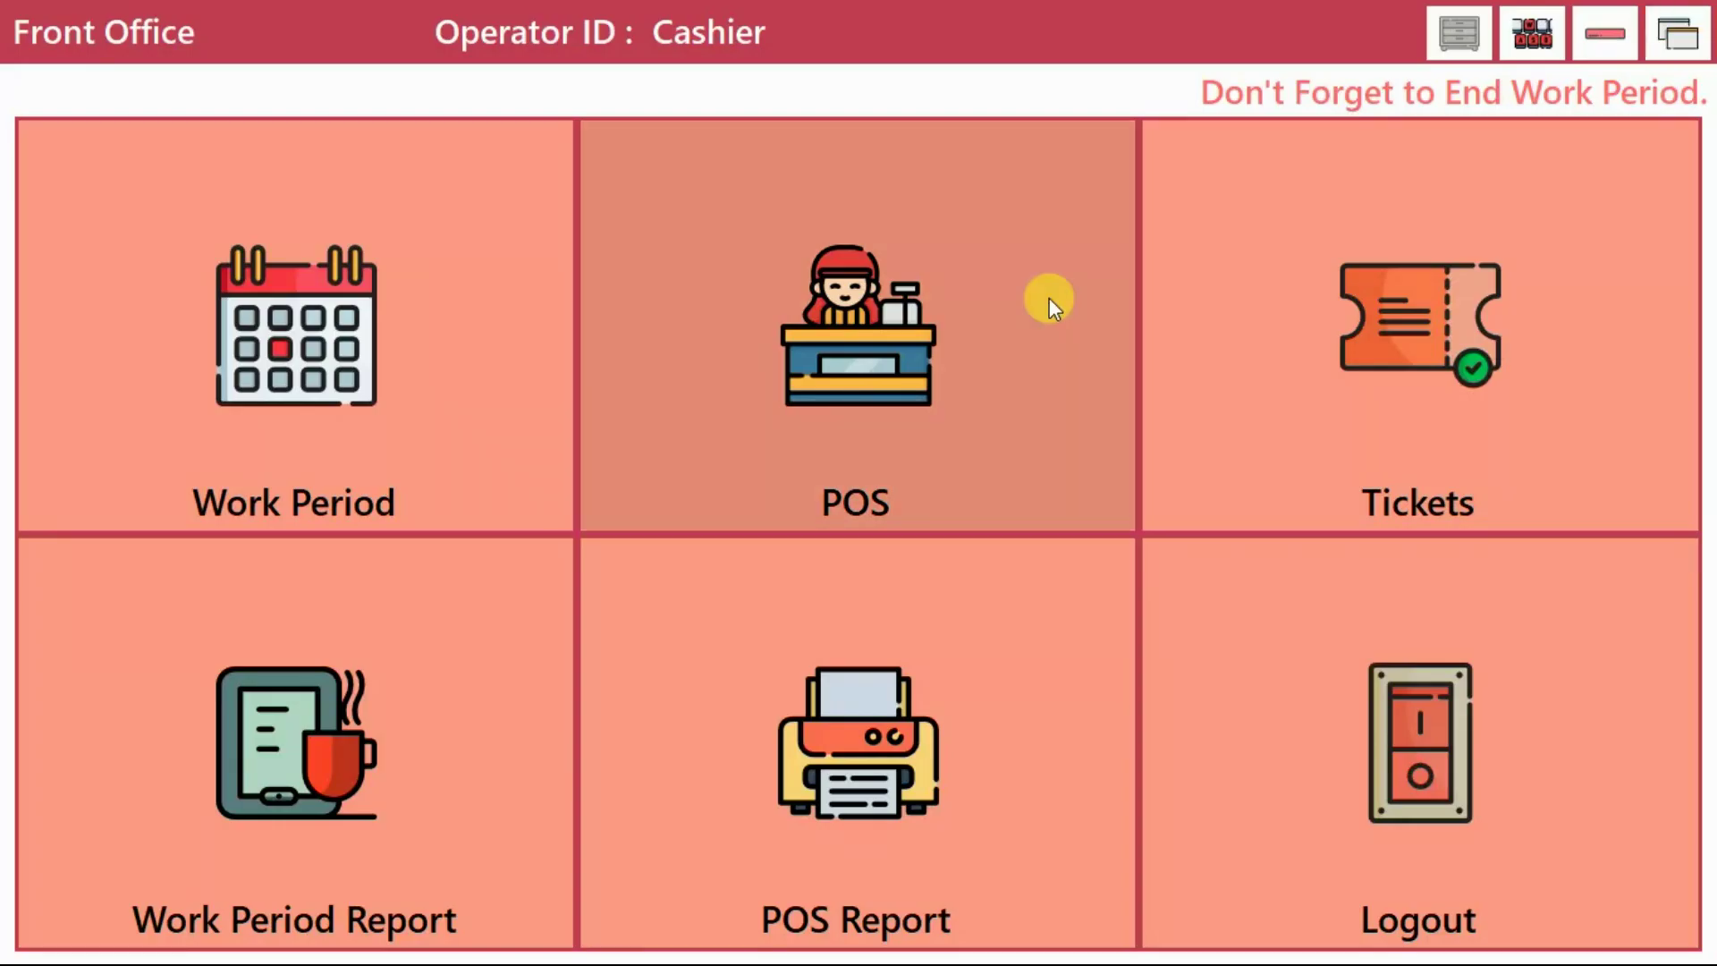
left_click(1274, 368)
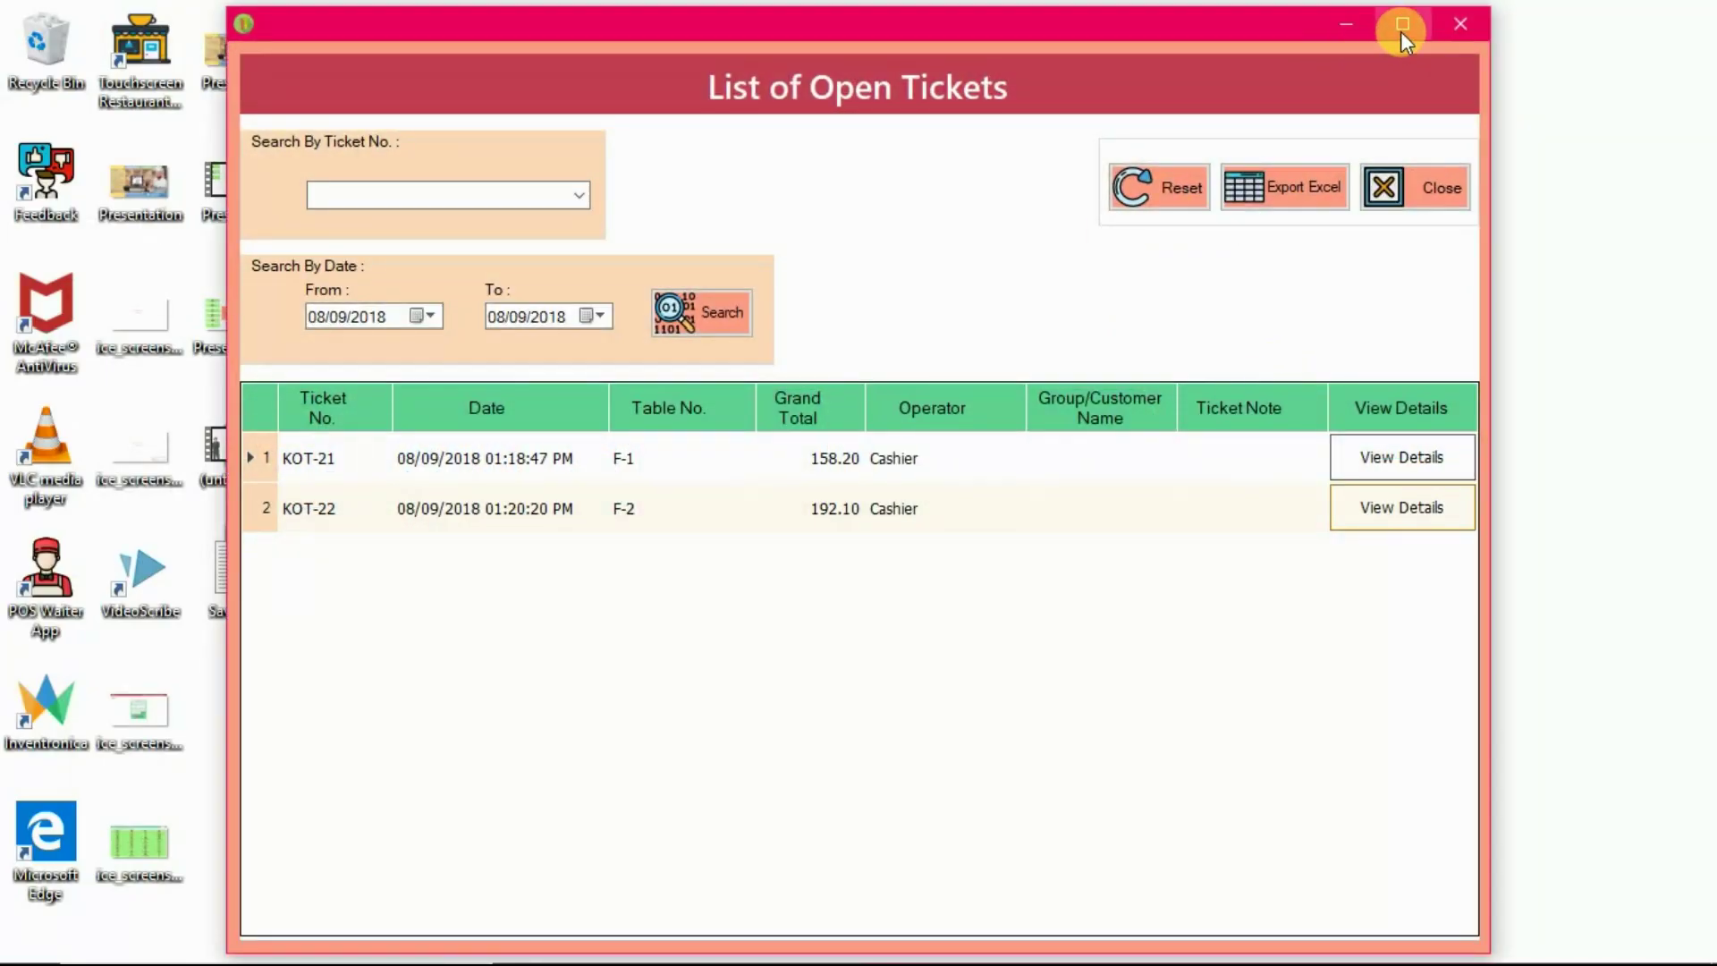
left_click(1401, 30)
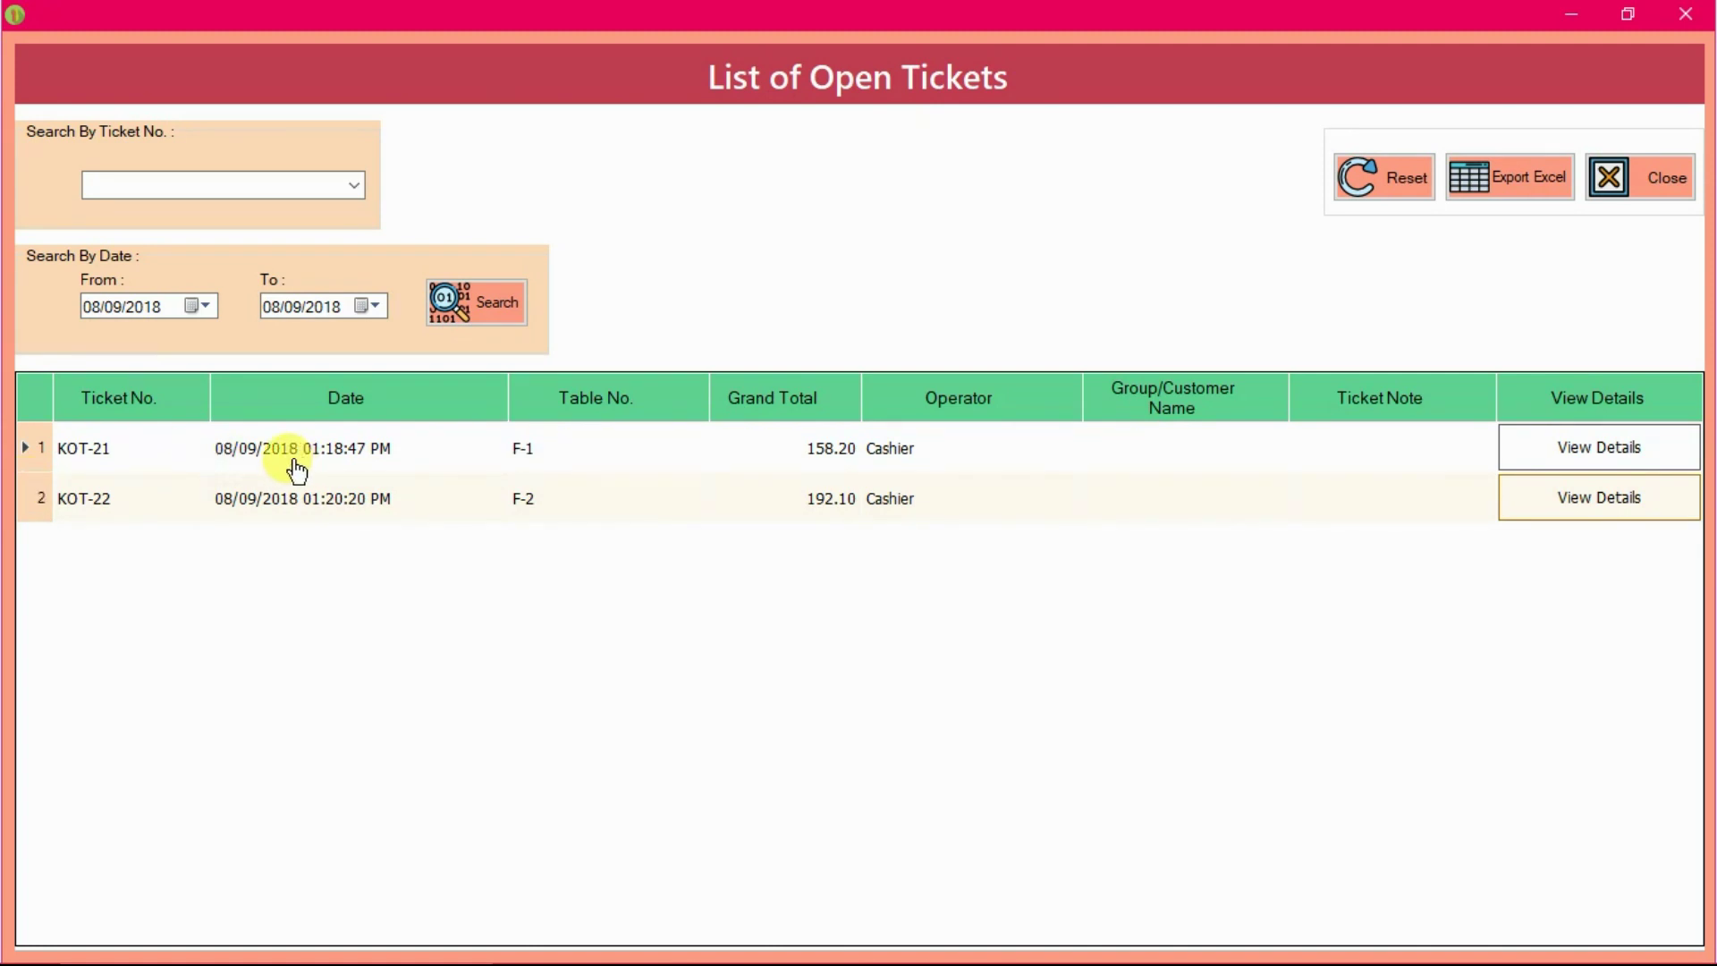
left_click(1559, 463)
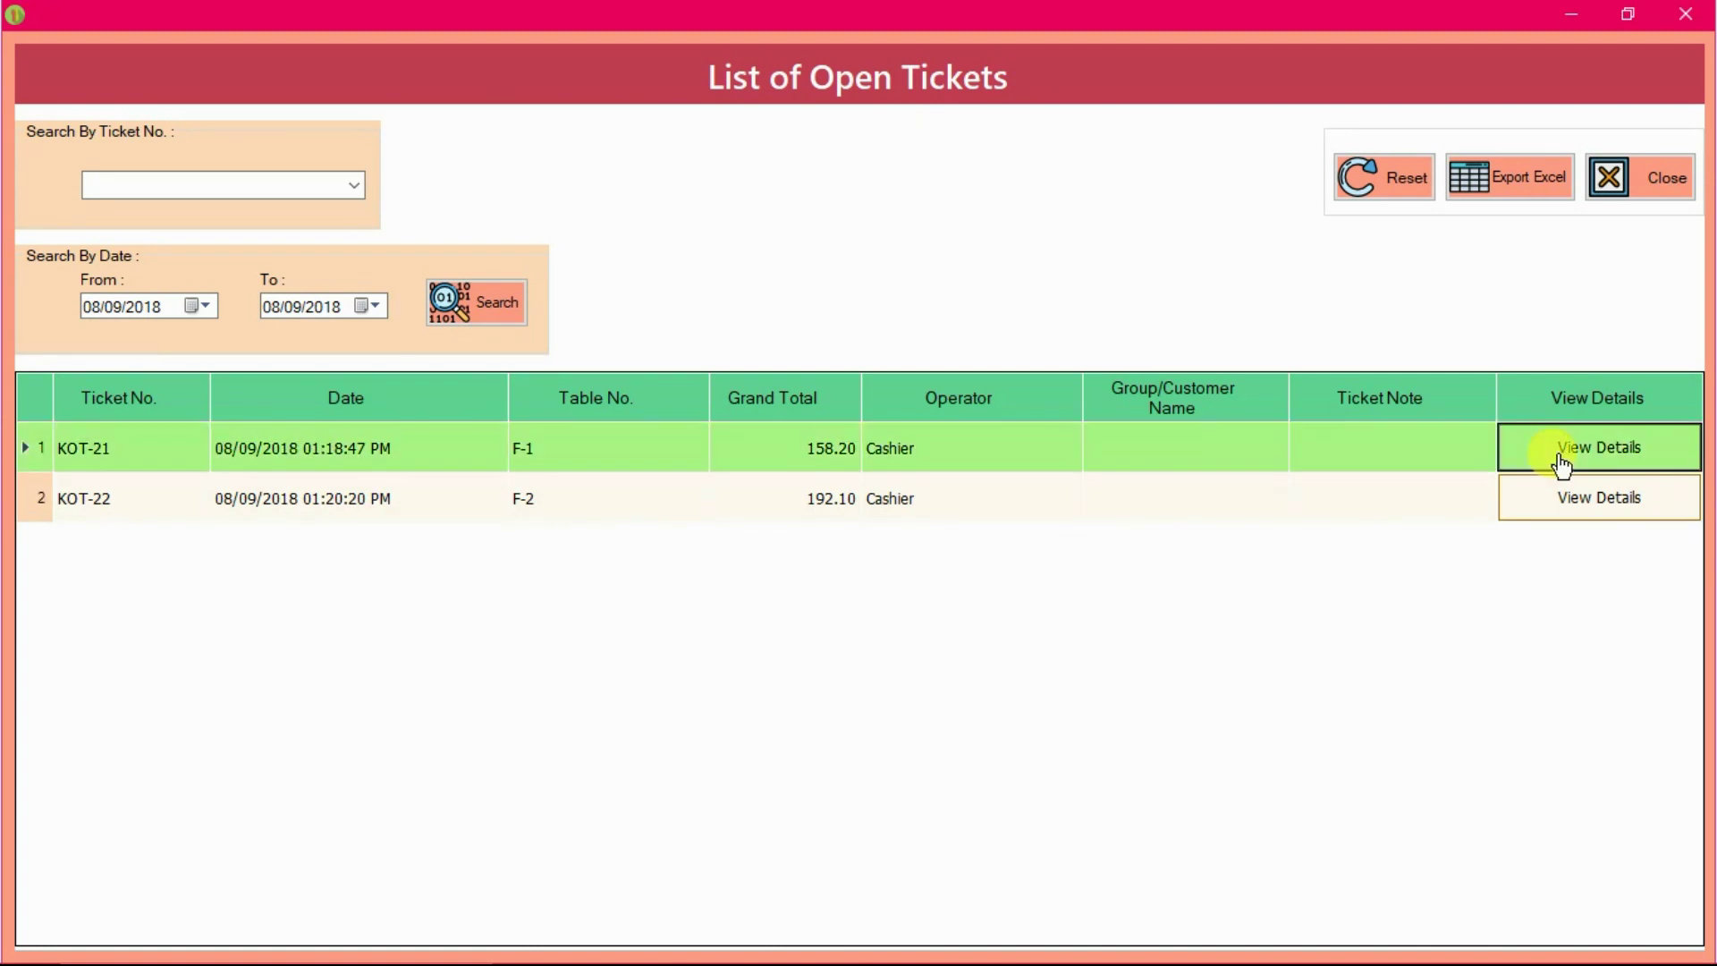
left_click(1686, 13)
left_click(1559, 510)
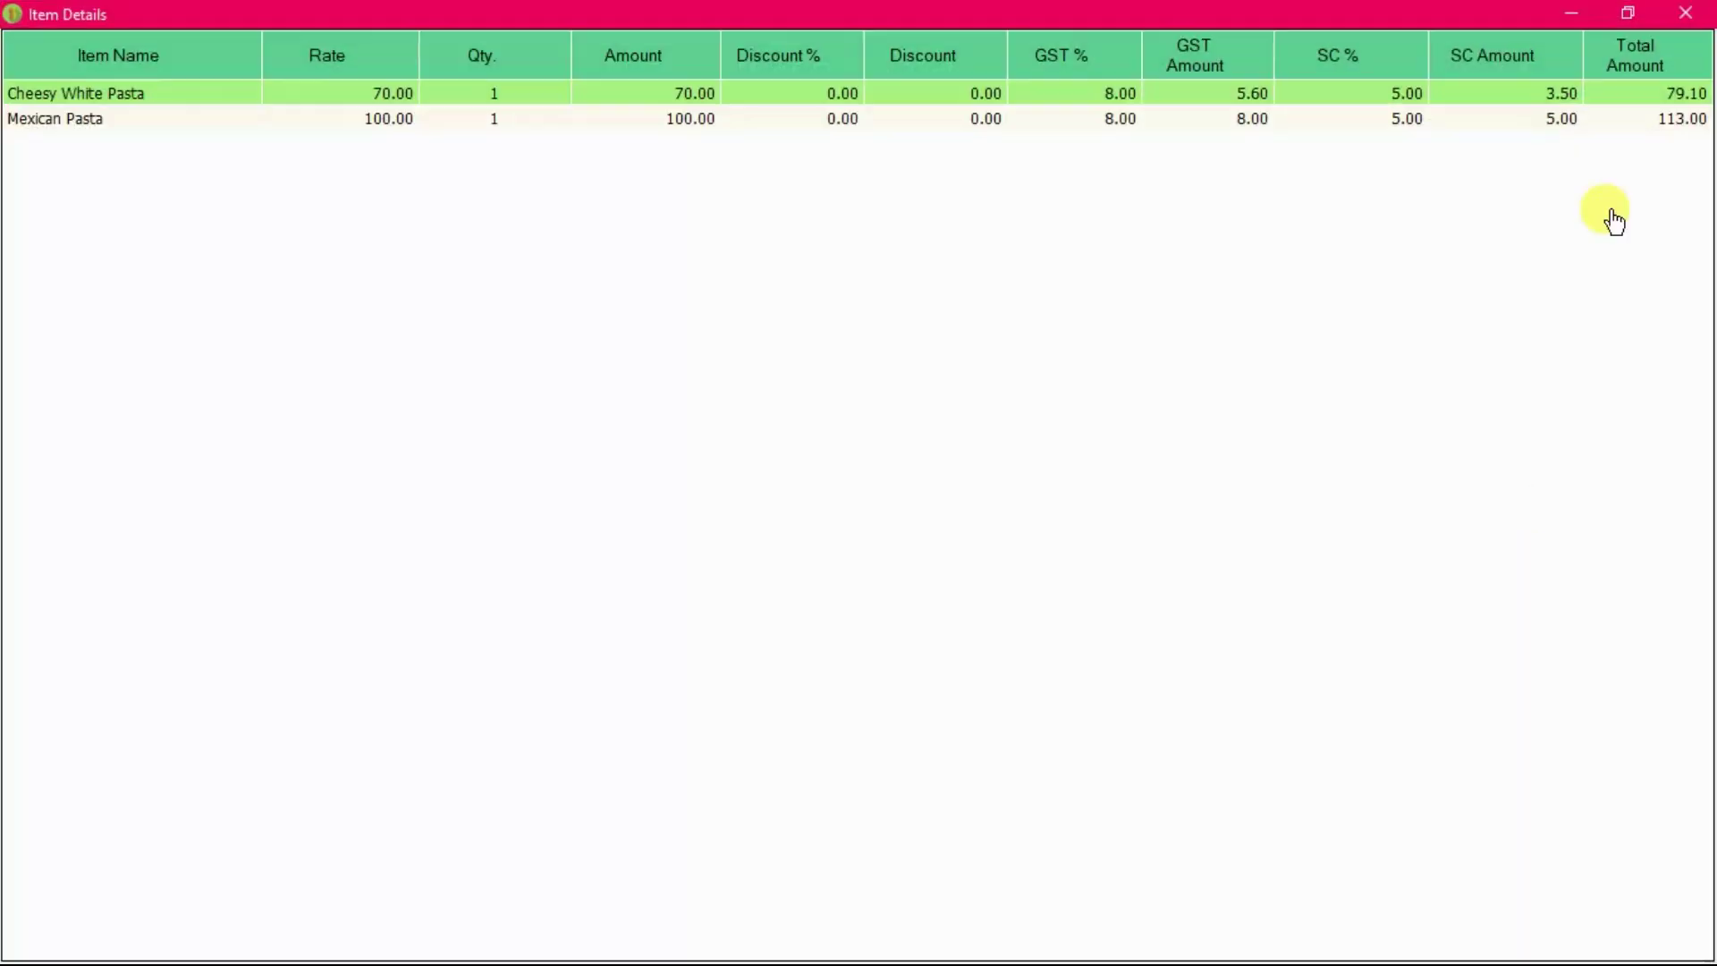
left_click(1688, 16)
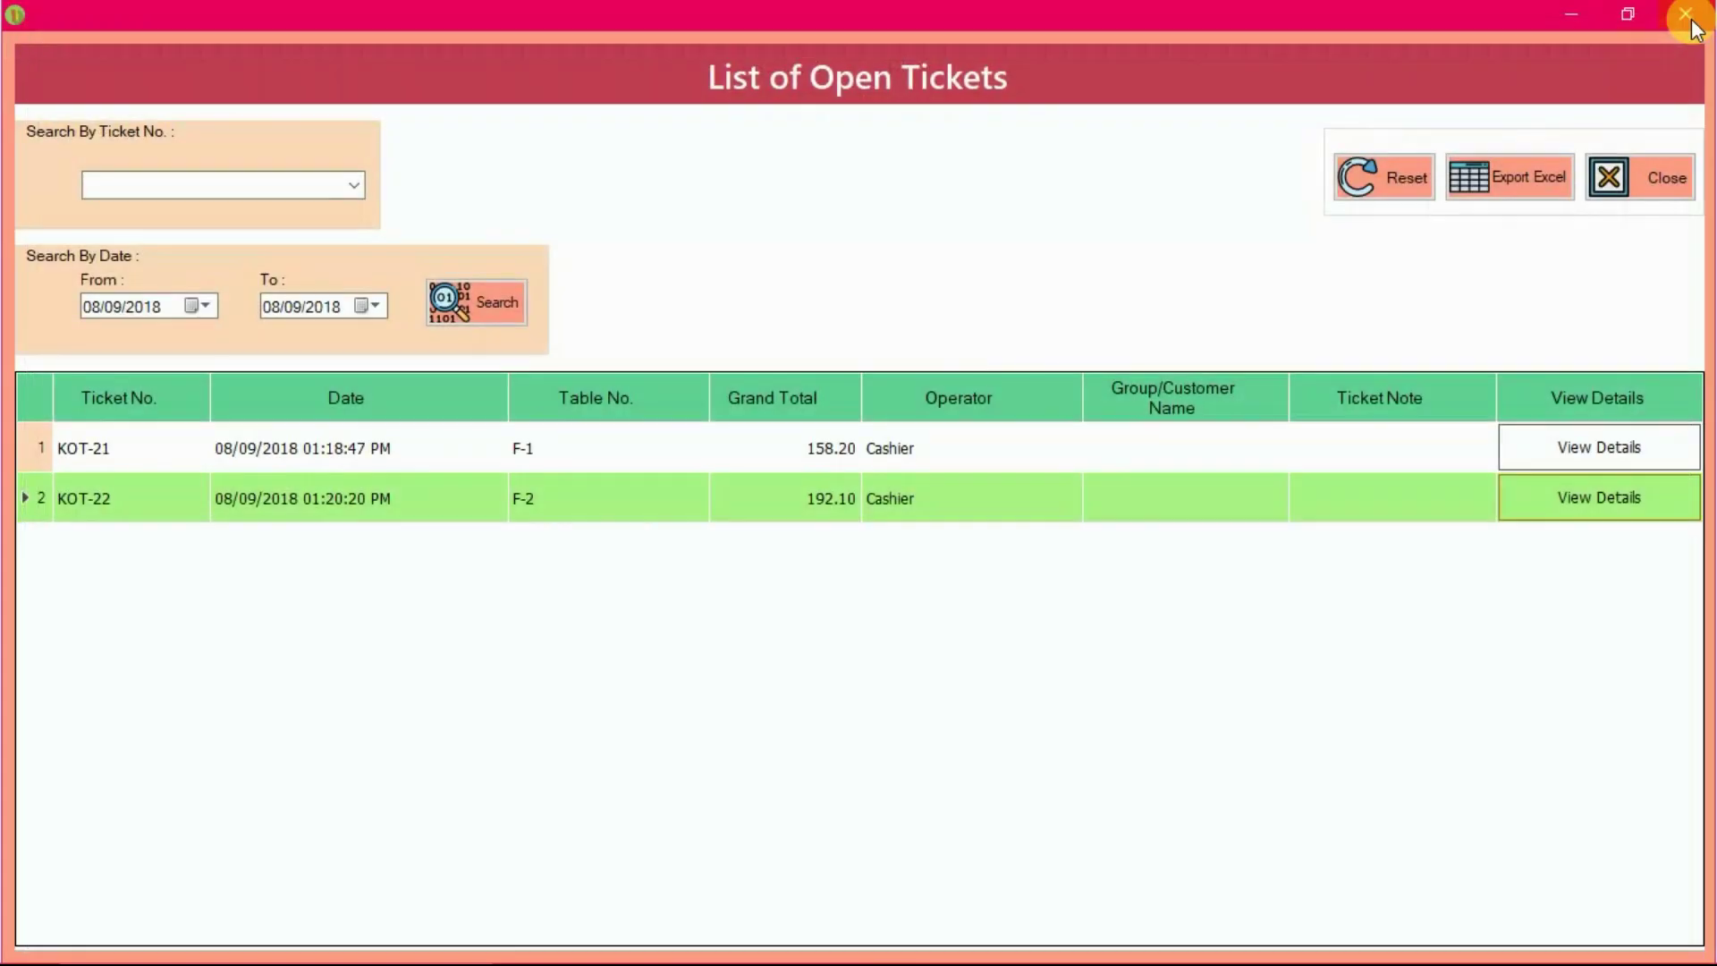
left_click(1669, 179)
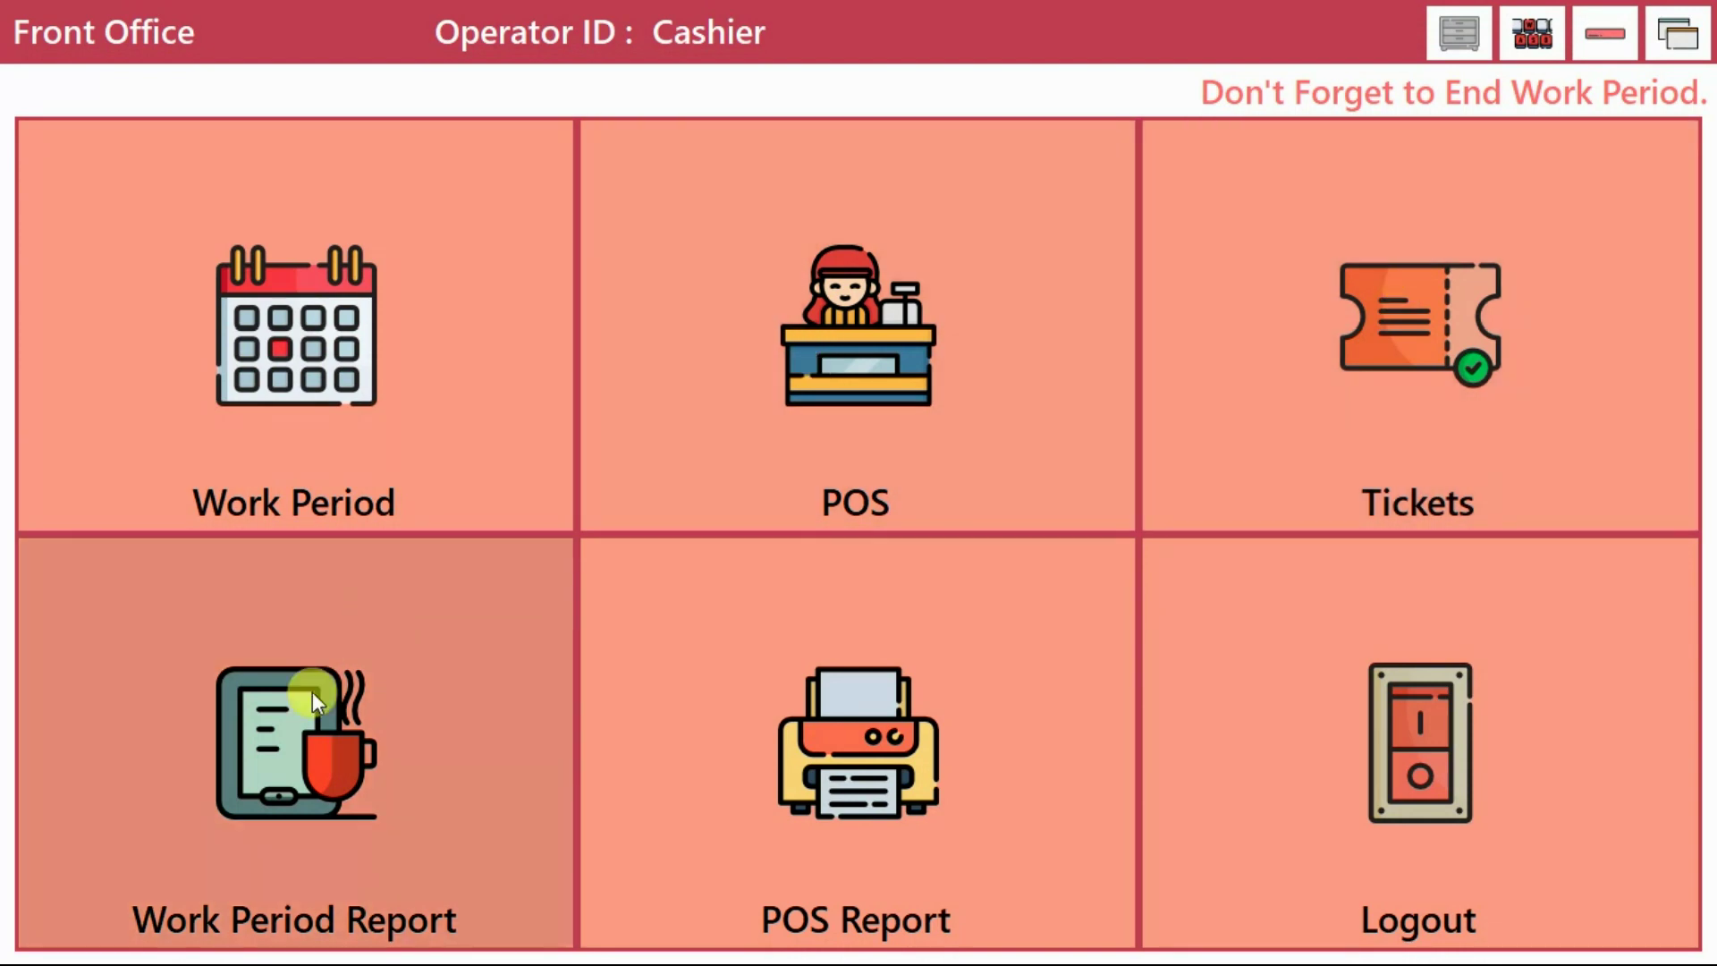
- Generate the Work Period Report for the 07/09/2018 09:54:06 AM period, since the current one has no records
left_click(313, 690)
left_click(508, 472)
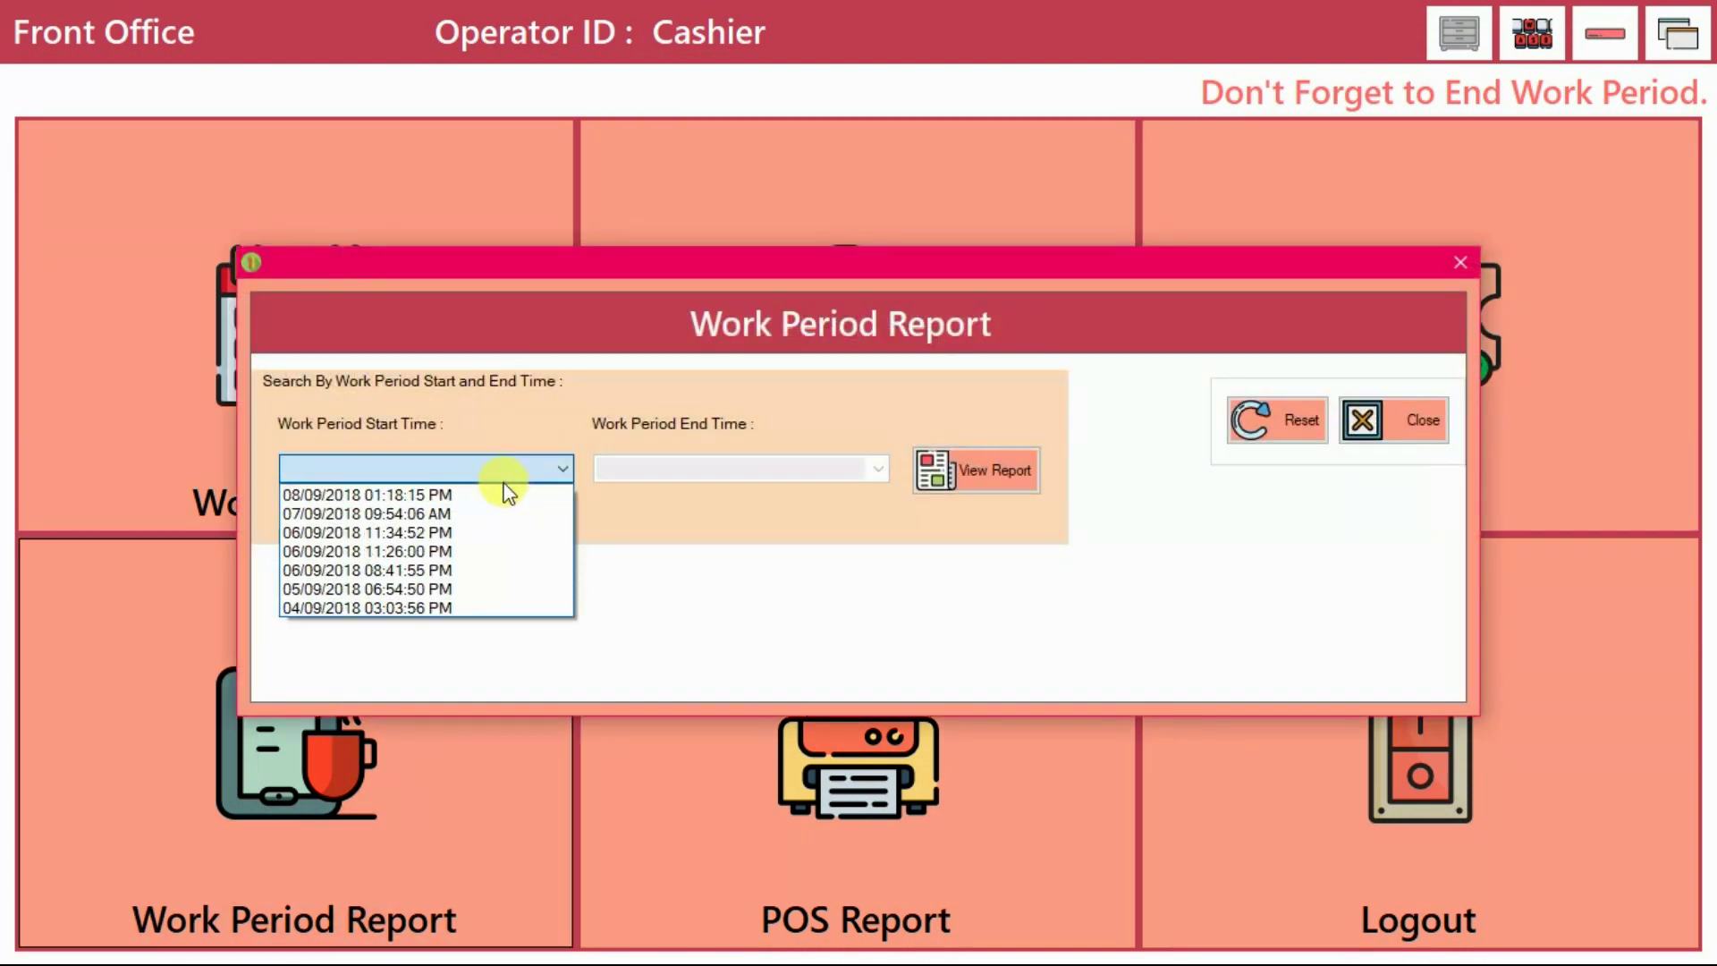
left_click(508, 494)
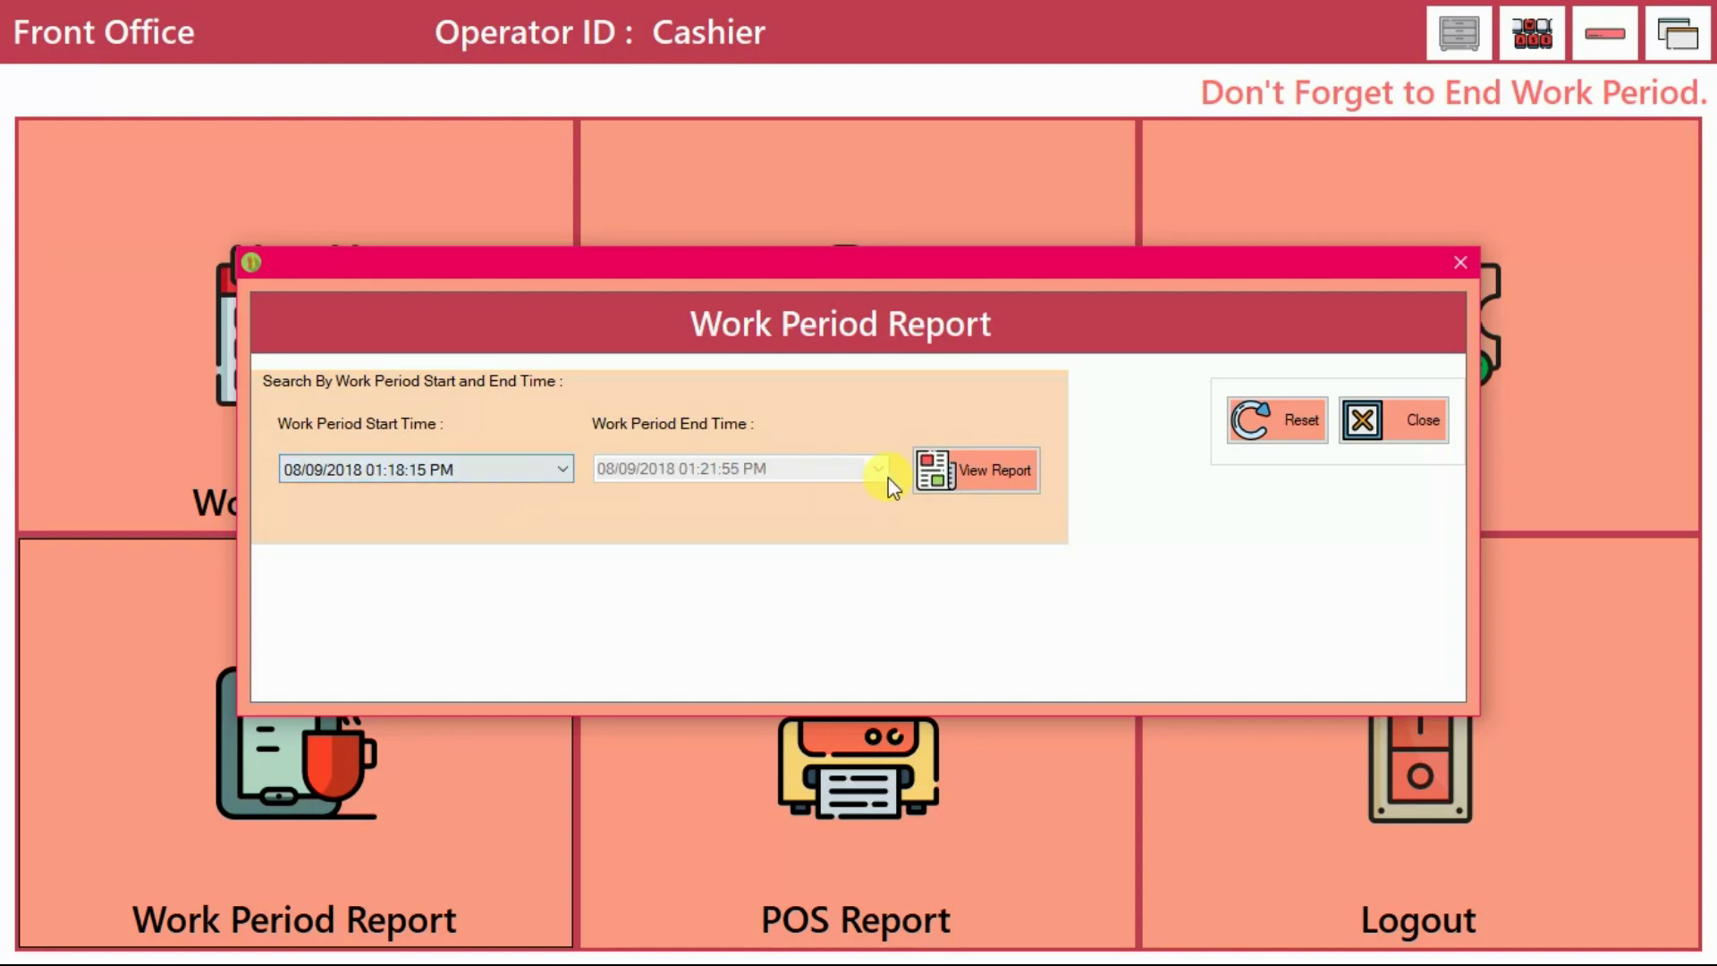
left_click(981, 472)
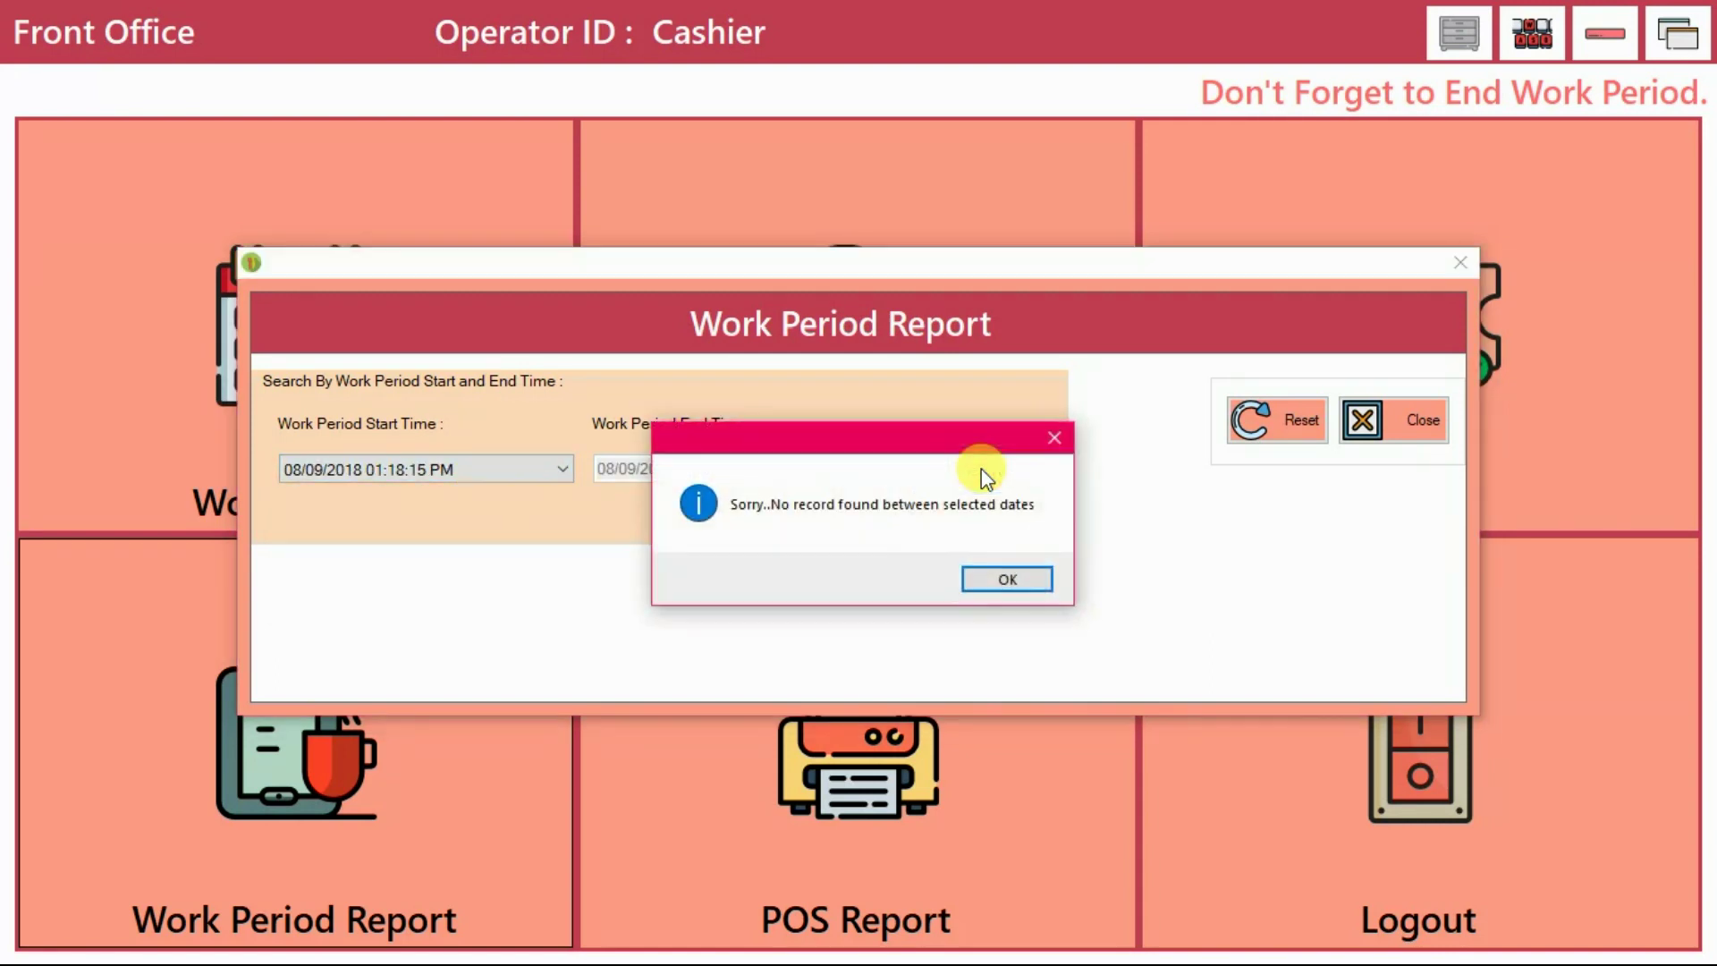
left_click(1002, 582)
left_click(557, 469)
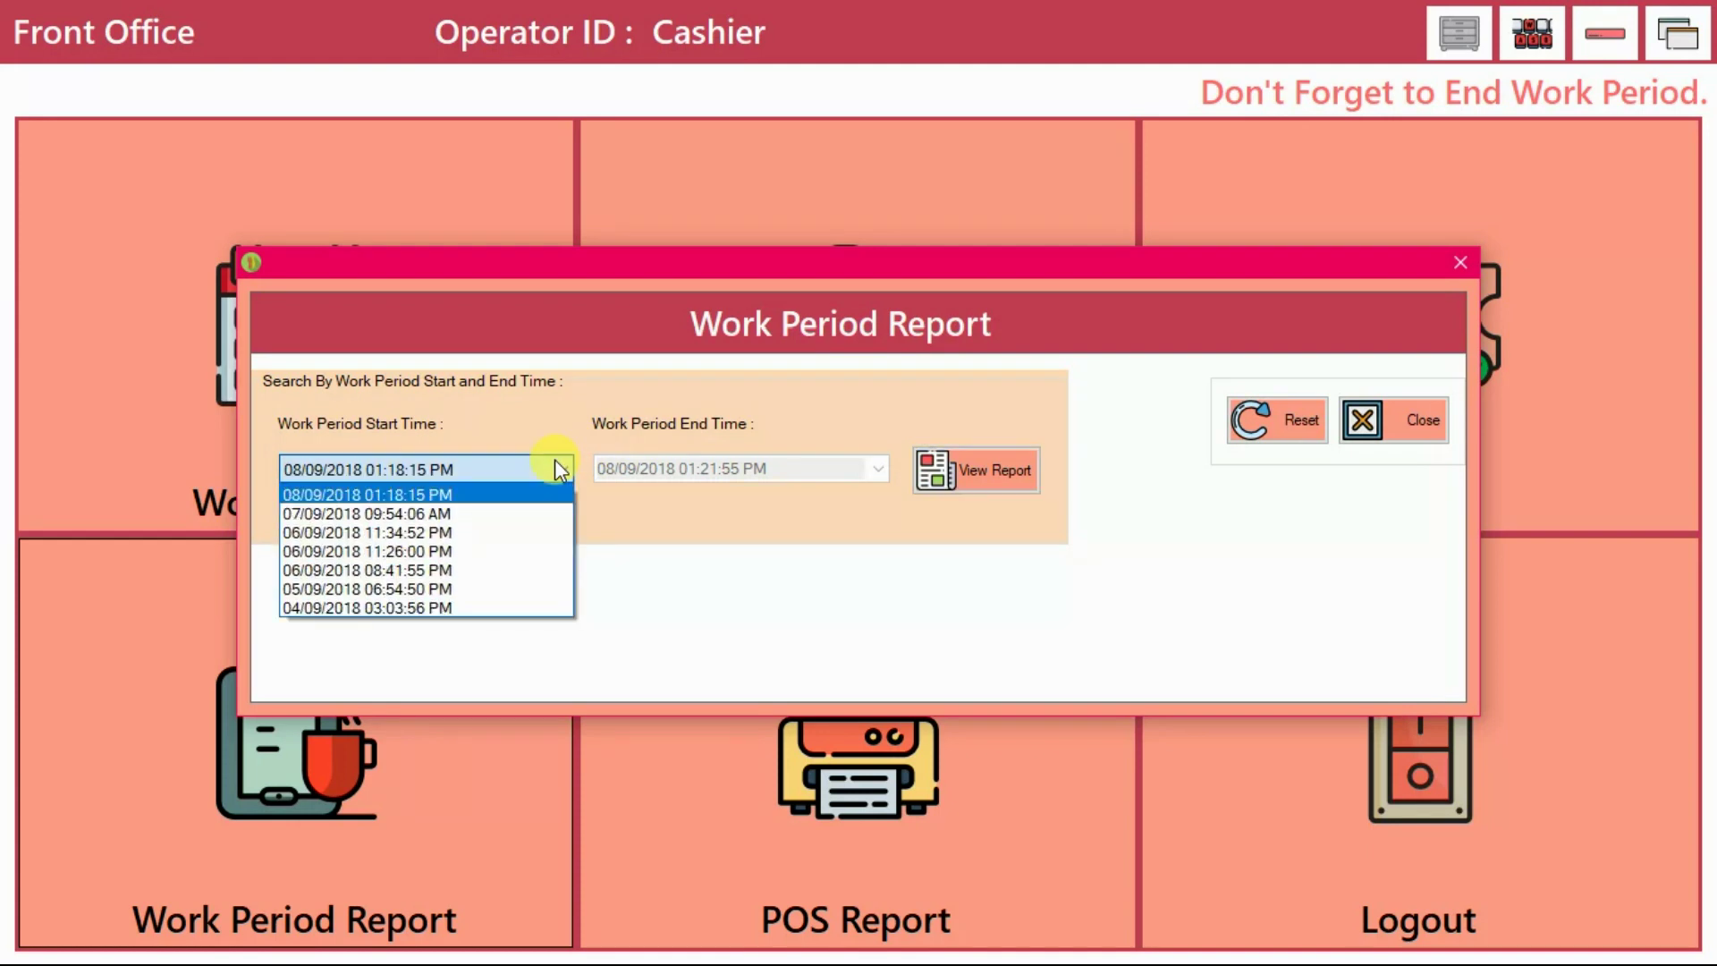
left_click(449, 512)
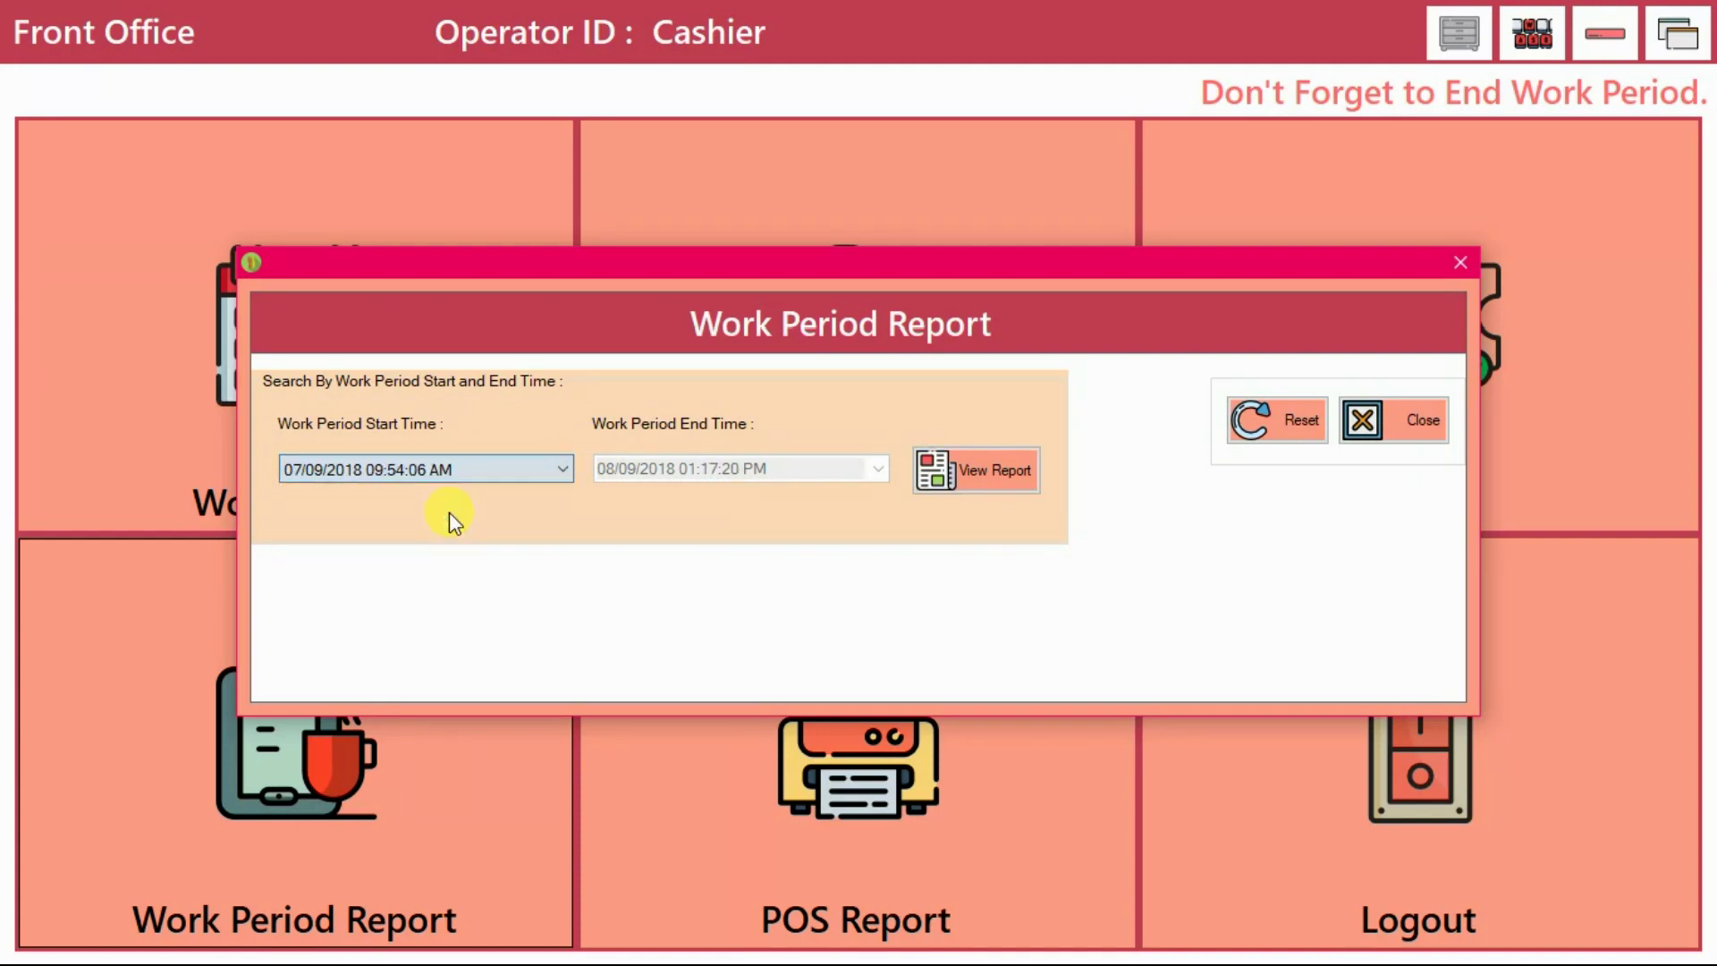
left_click(966, 487)
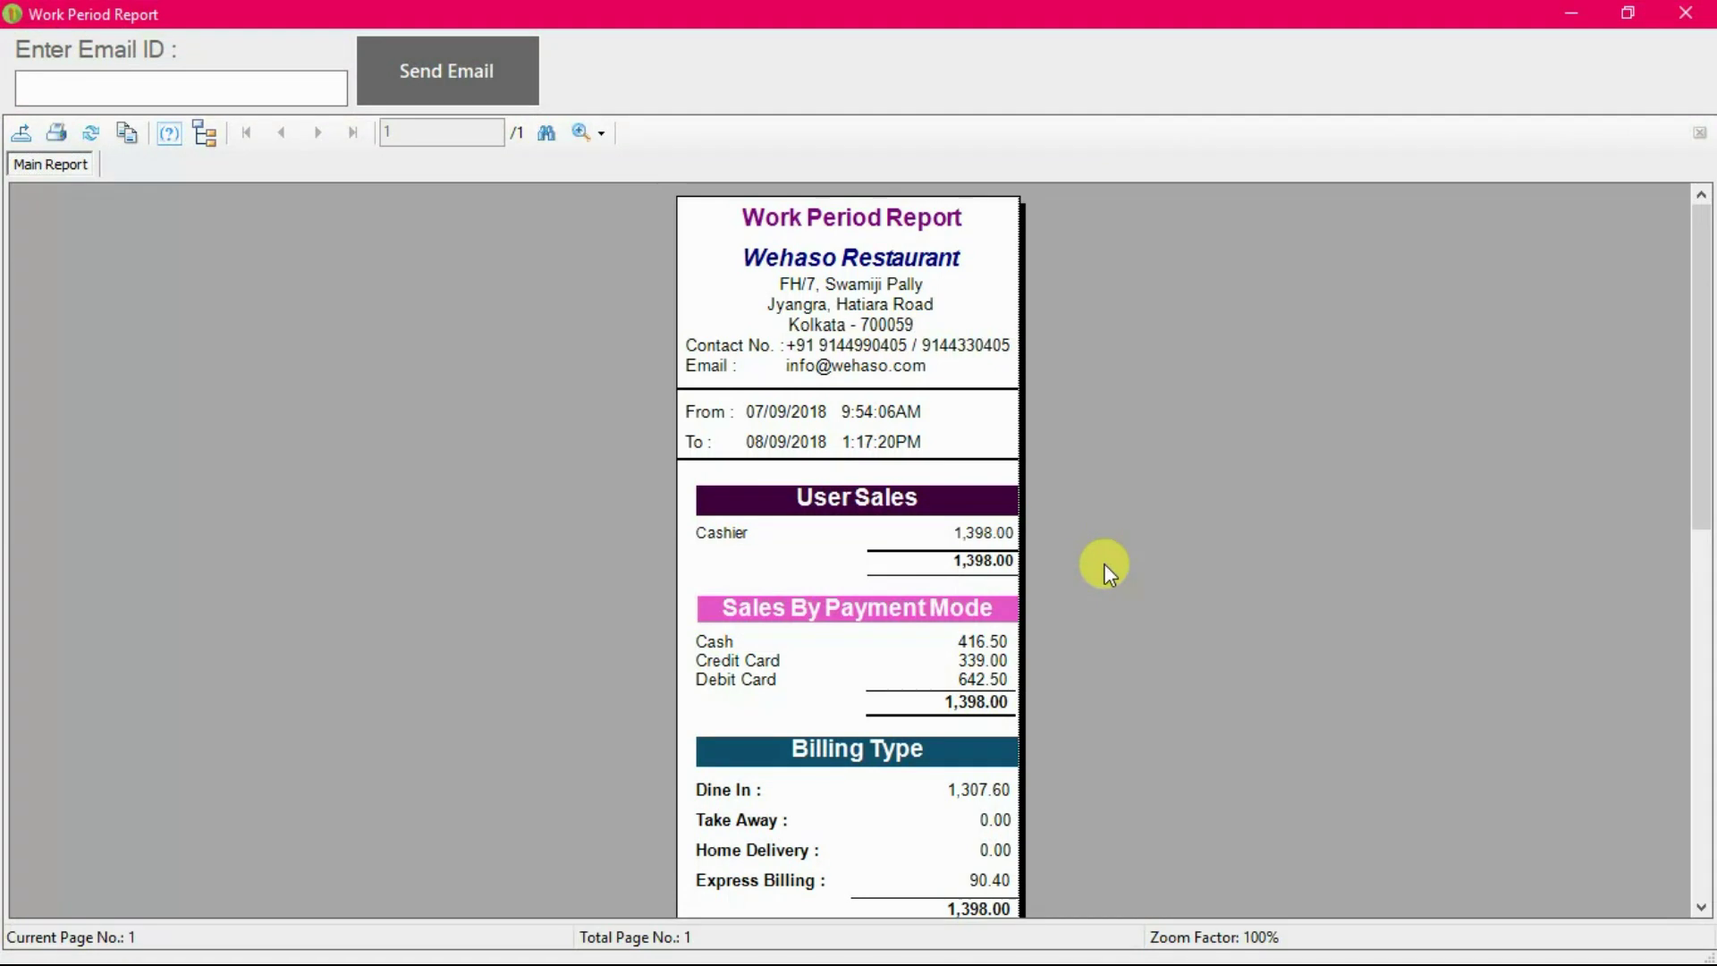
- Scroll through the report's 1,398.00 sales breakdown and close the viewer
scroll(979, 626, "down", 5)
scroll(979, 626, "down", 2)
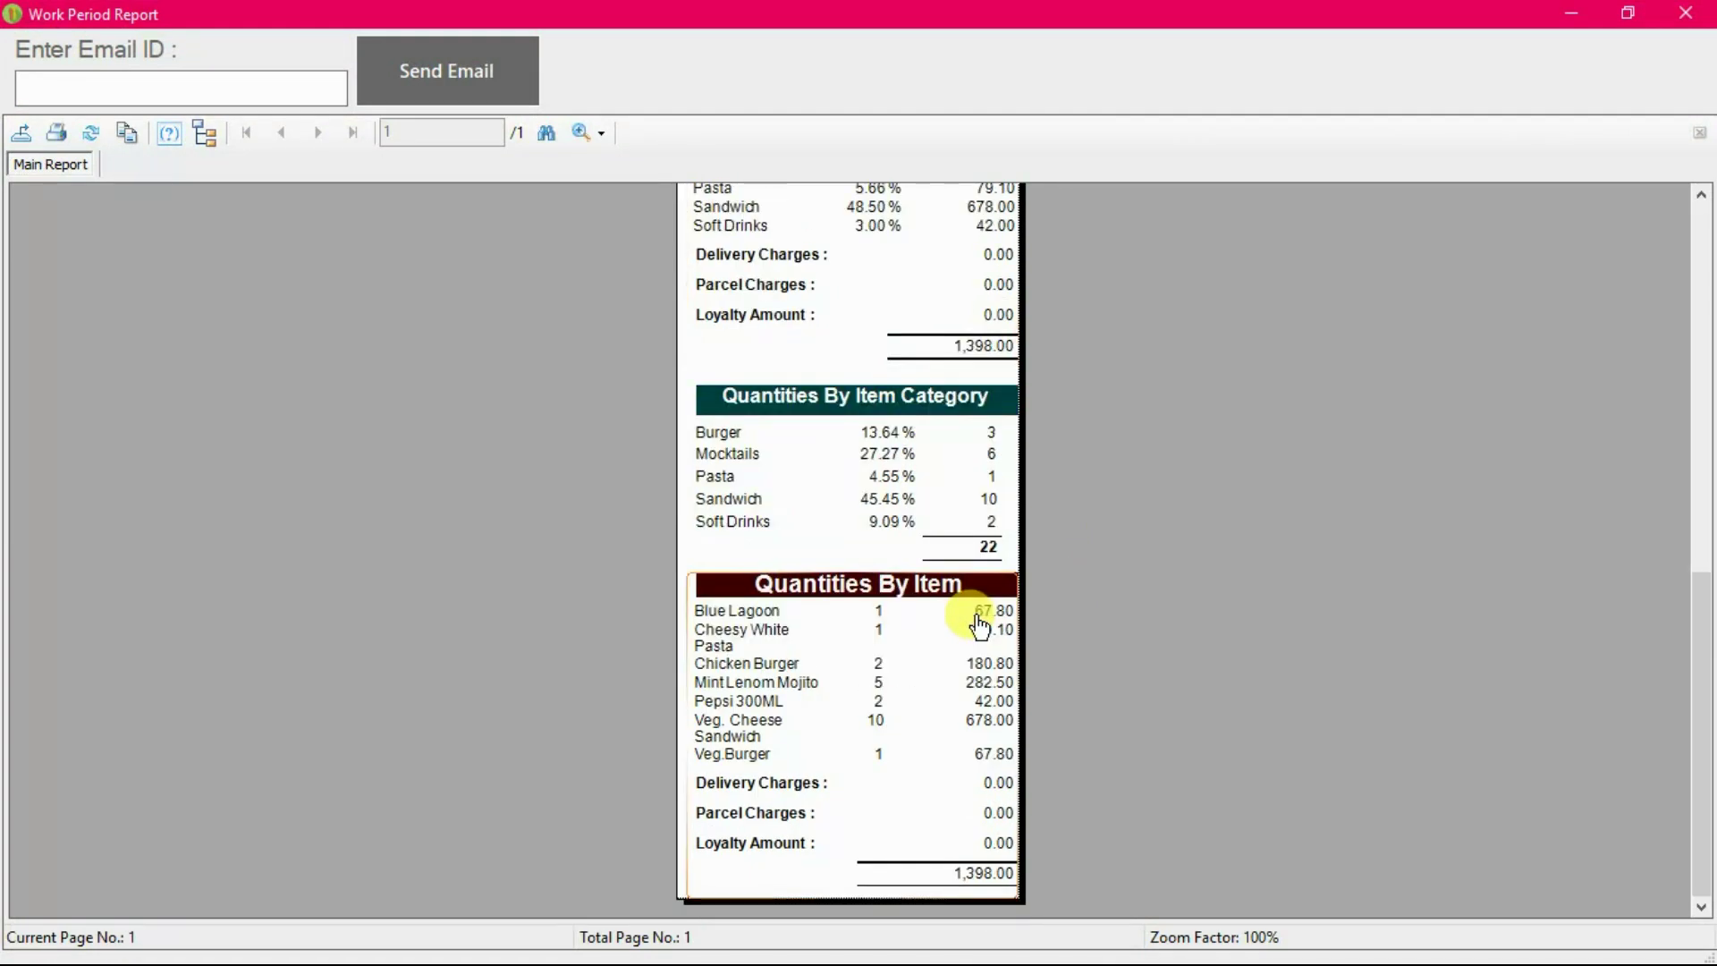
scroll(980, 626, "up", 7)
scroll(980, 623, "down", 7)
scroll(979, 624, "up", 7)
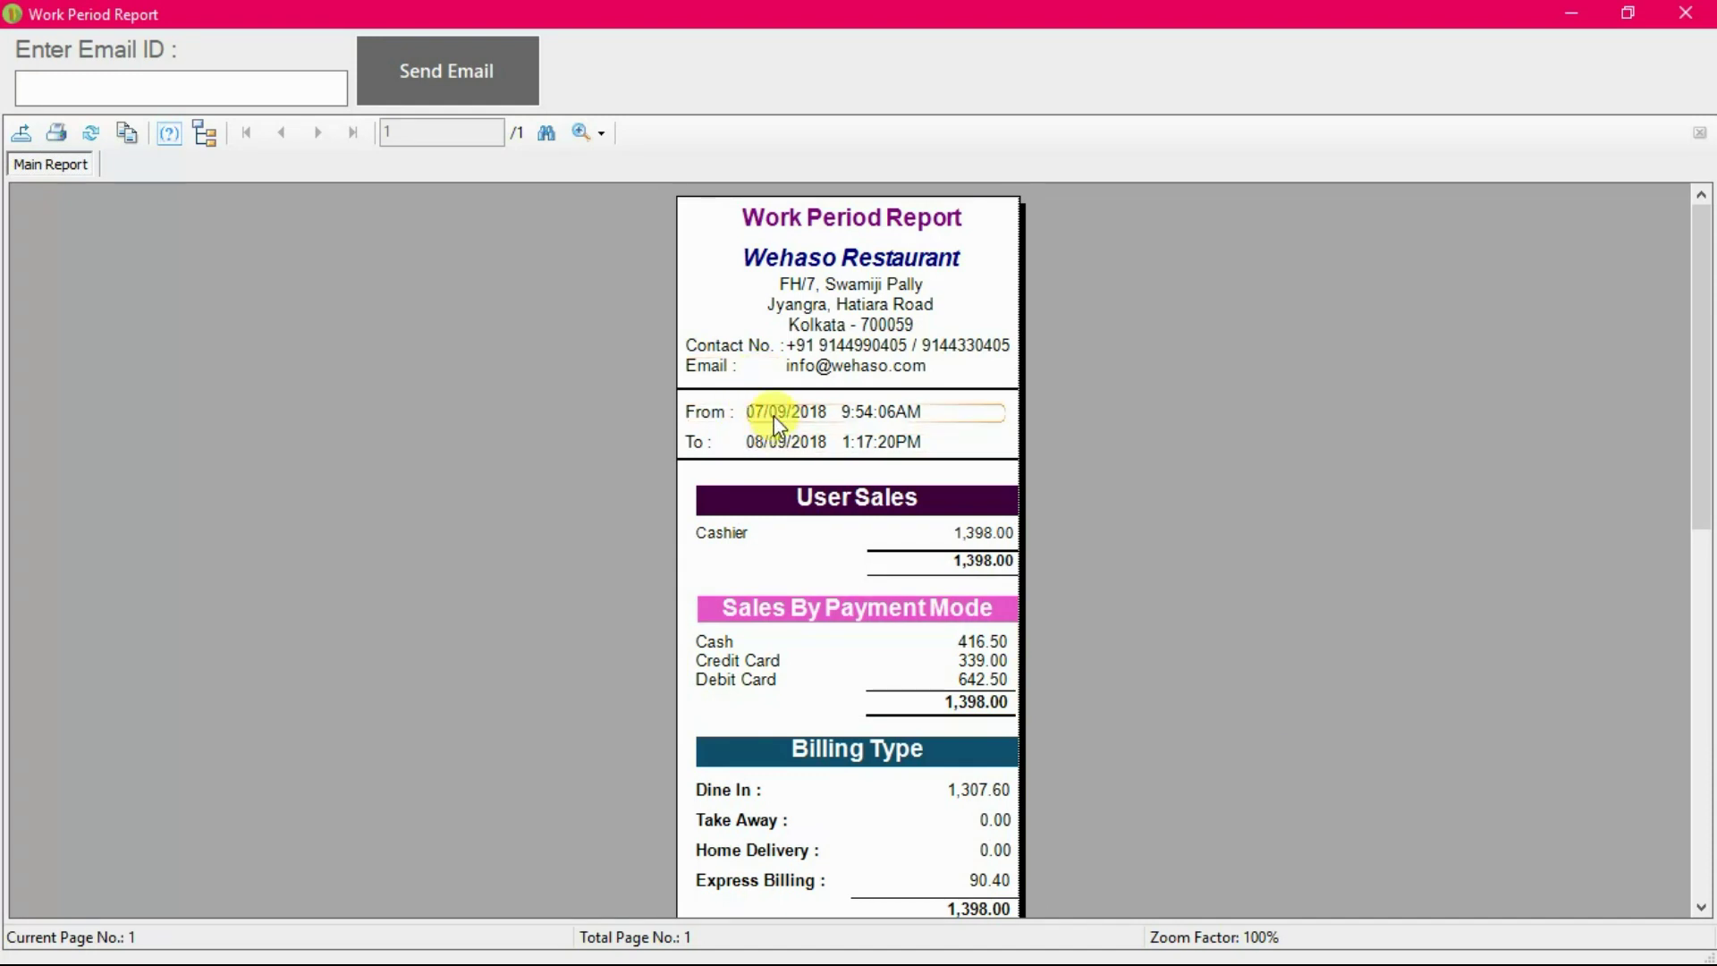
left_click_drag(1709, 398, 1697, 508)
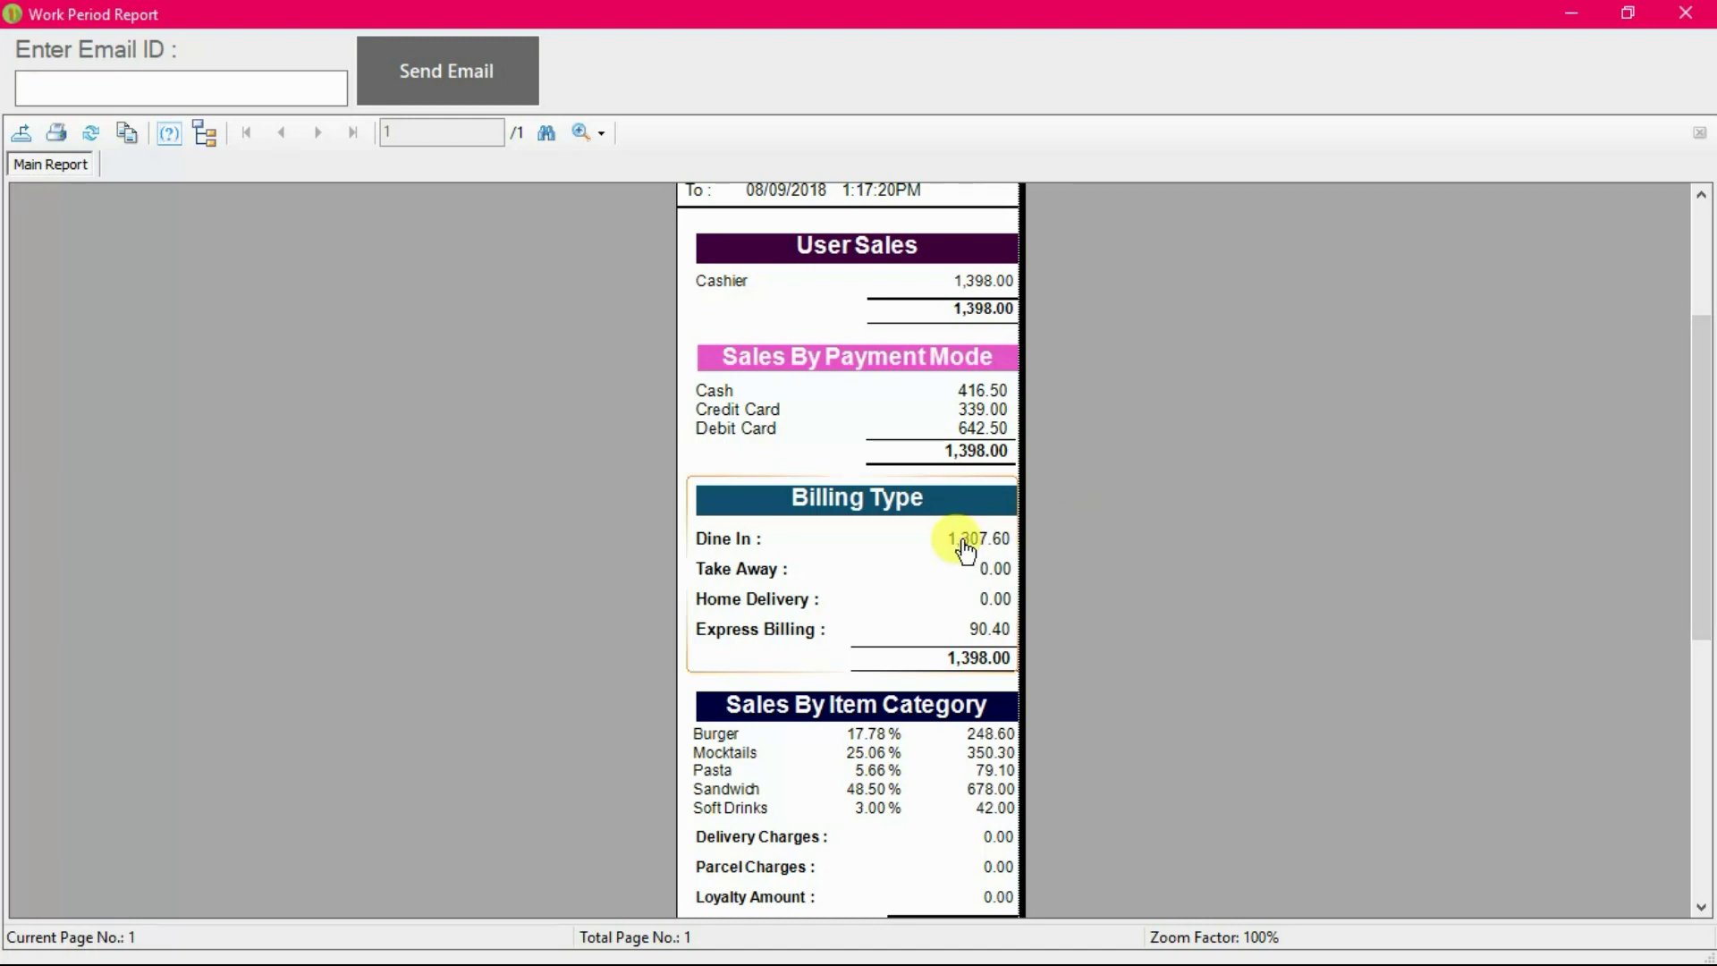
mouse_move(1708, 559)
left_mouse_down()
mouse_move(1709, 901)
mouse_move(1706, 314)
mouse_move(1697, 943)
mouse_move(1707, 468)
left_mouse_up()
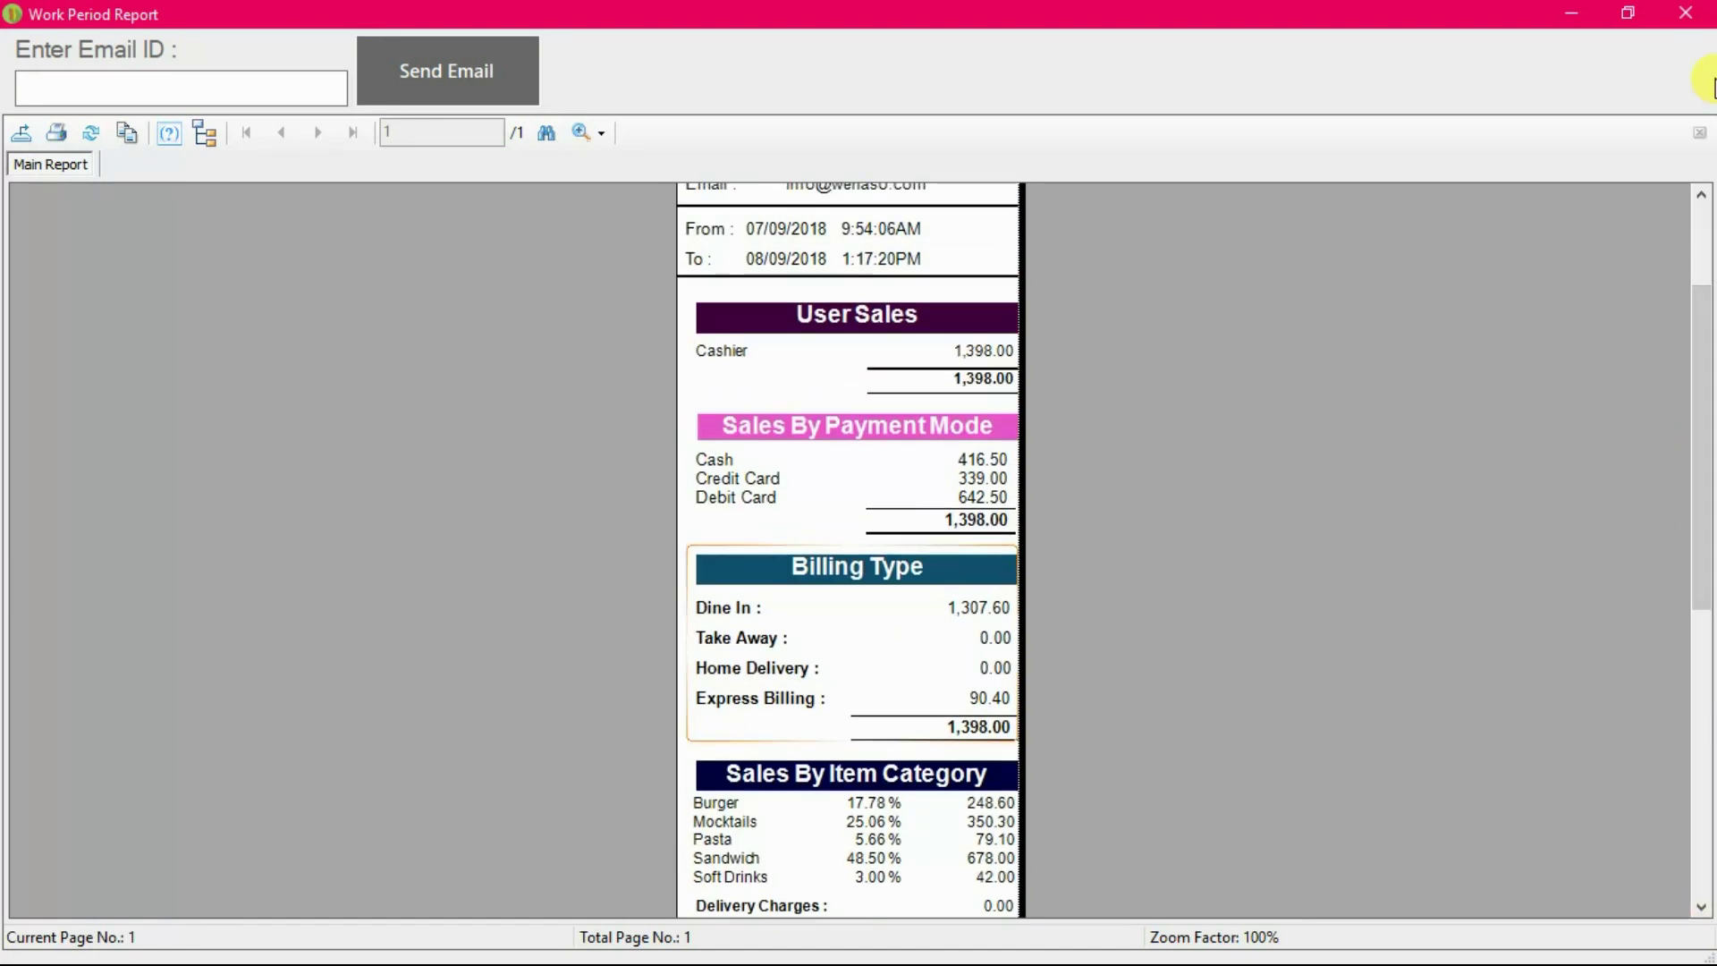
left_click(1686, 12)
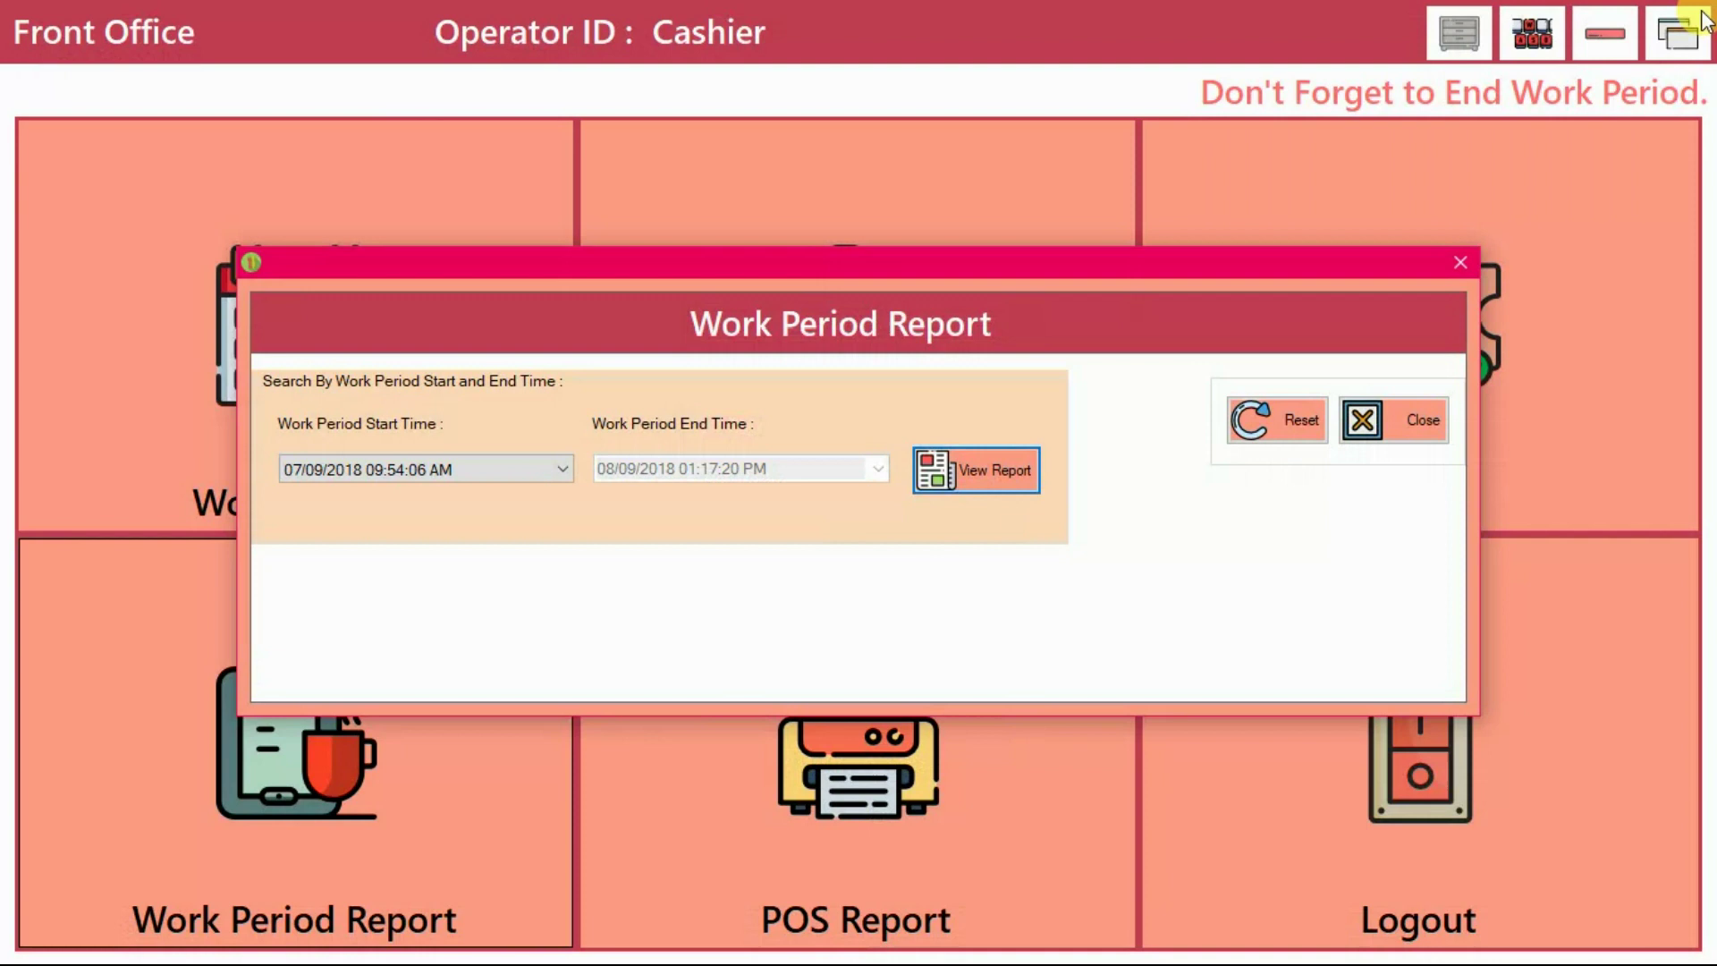
- Generate the KOT billing report for bills from 01/09/2018 to 08/09/2018
left_click(1395, 414)
left_click(796, 728)
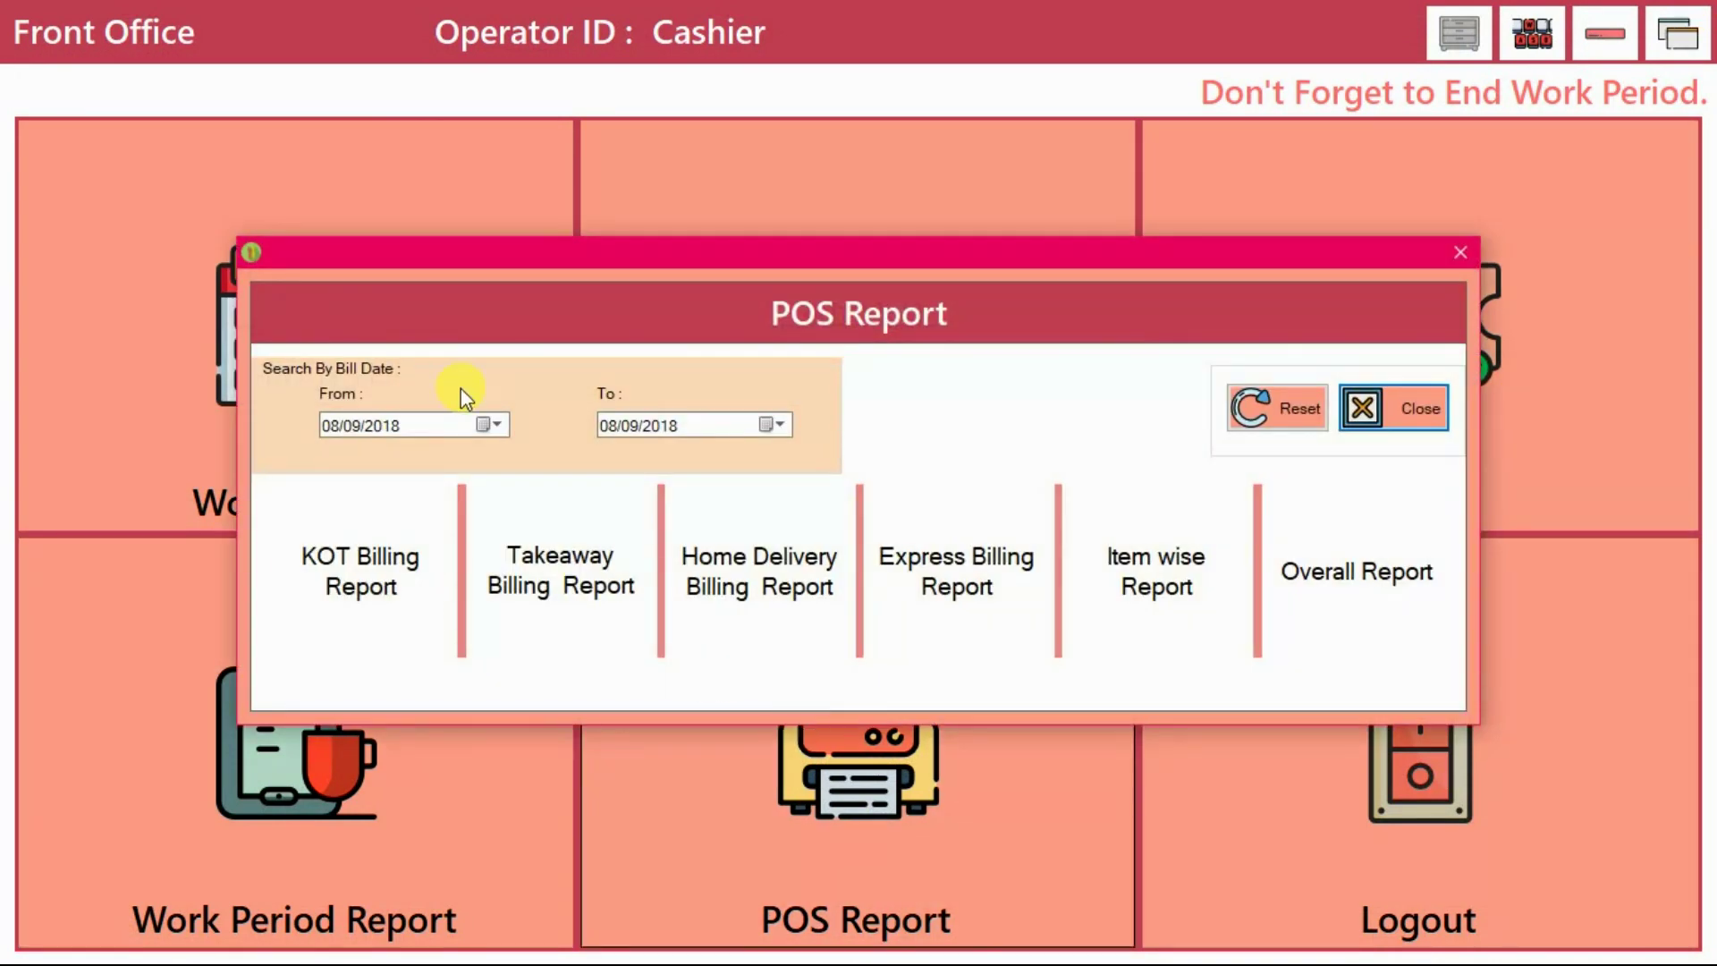
left_click(495, 425)
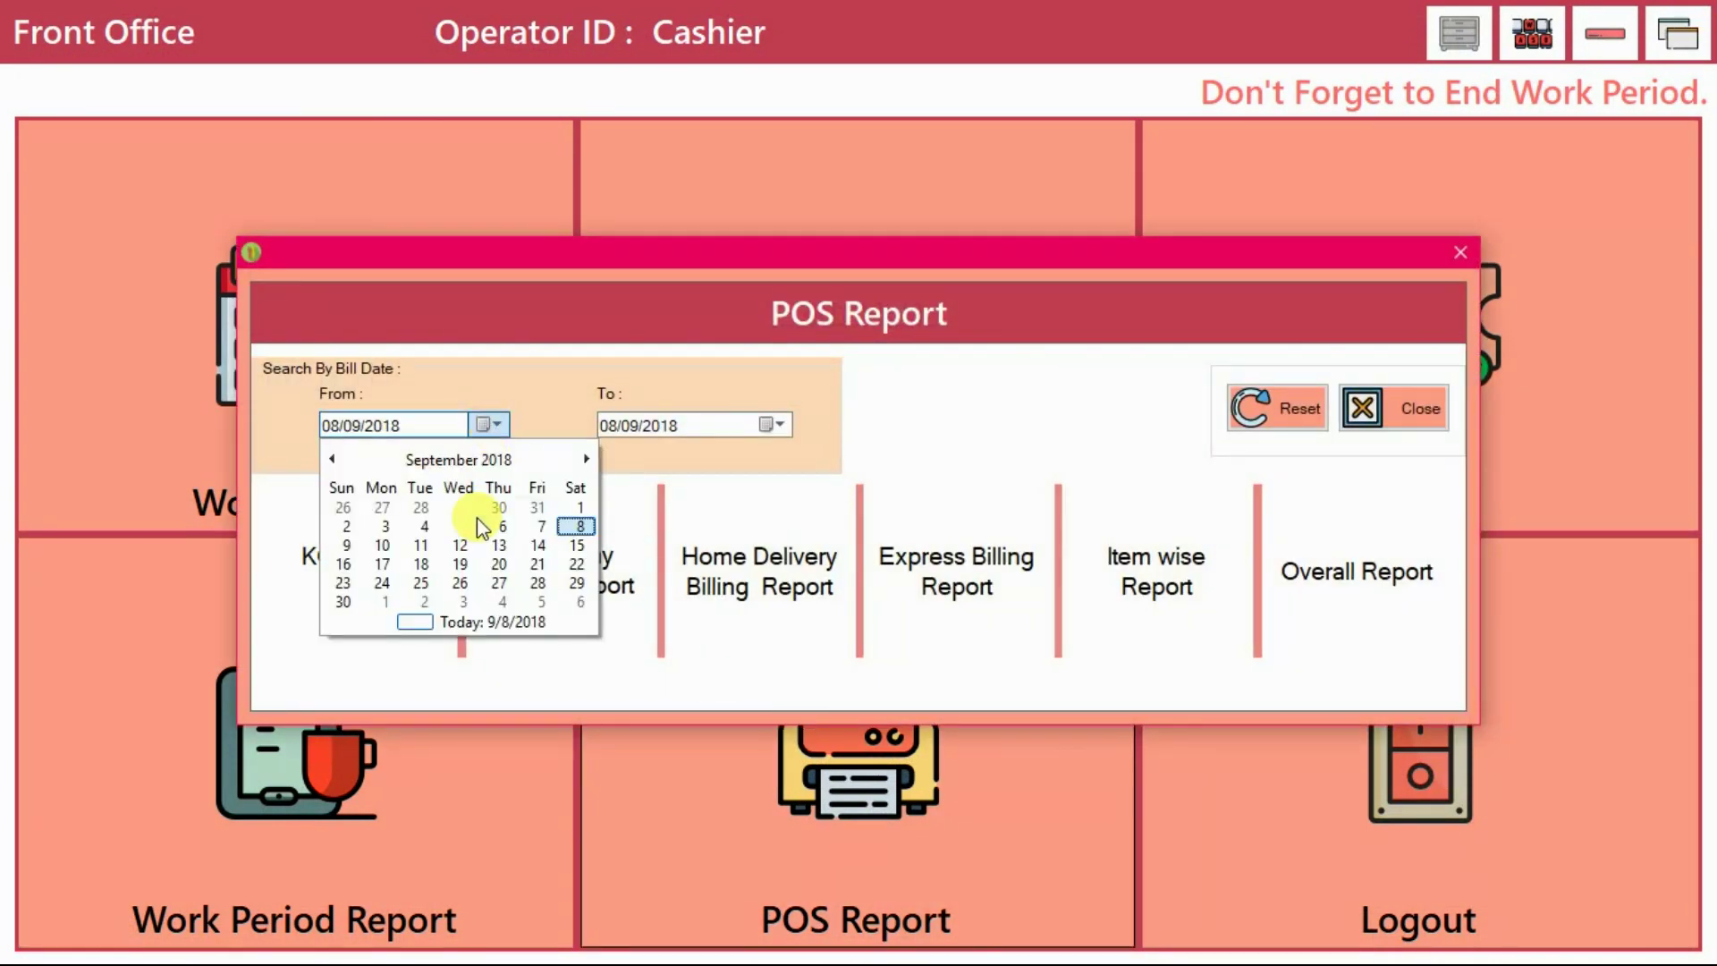
left_click(580, 509)
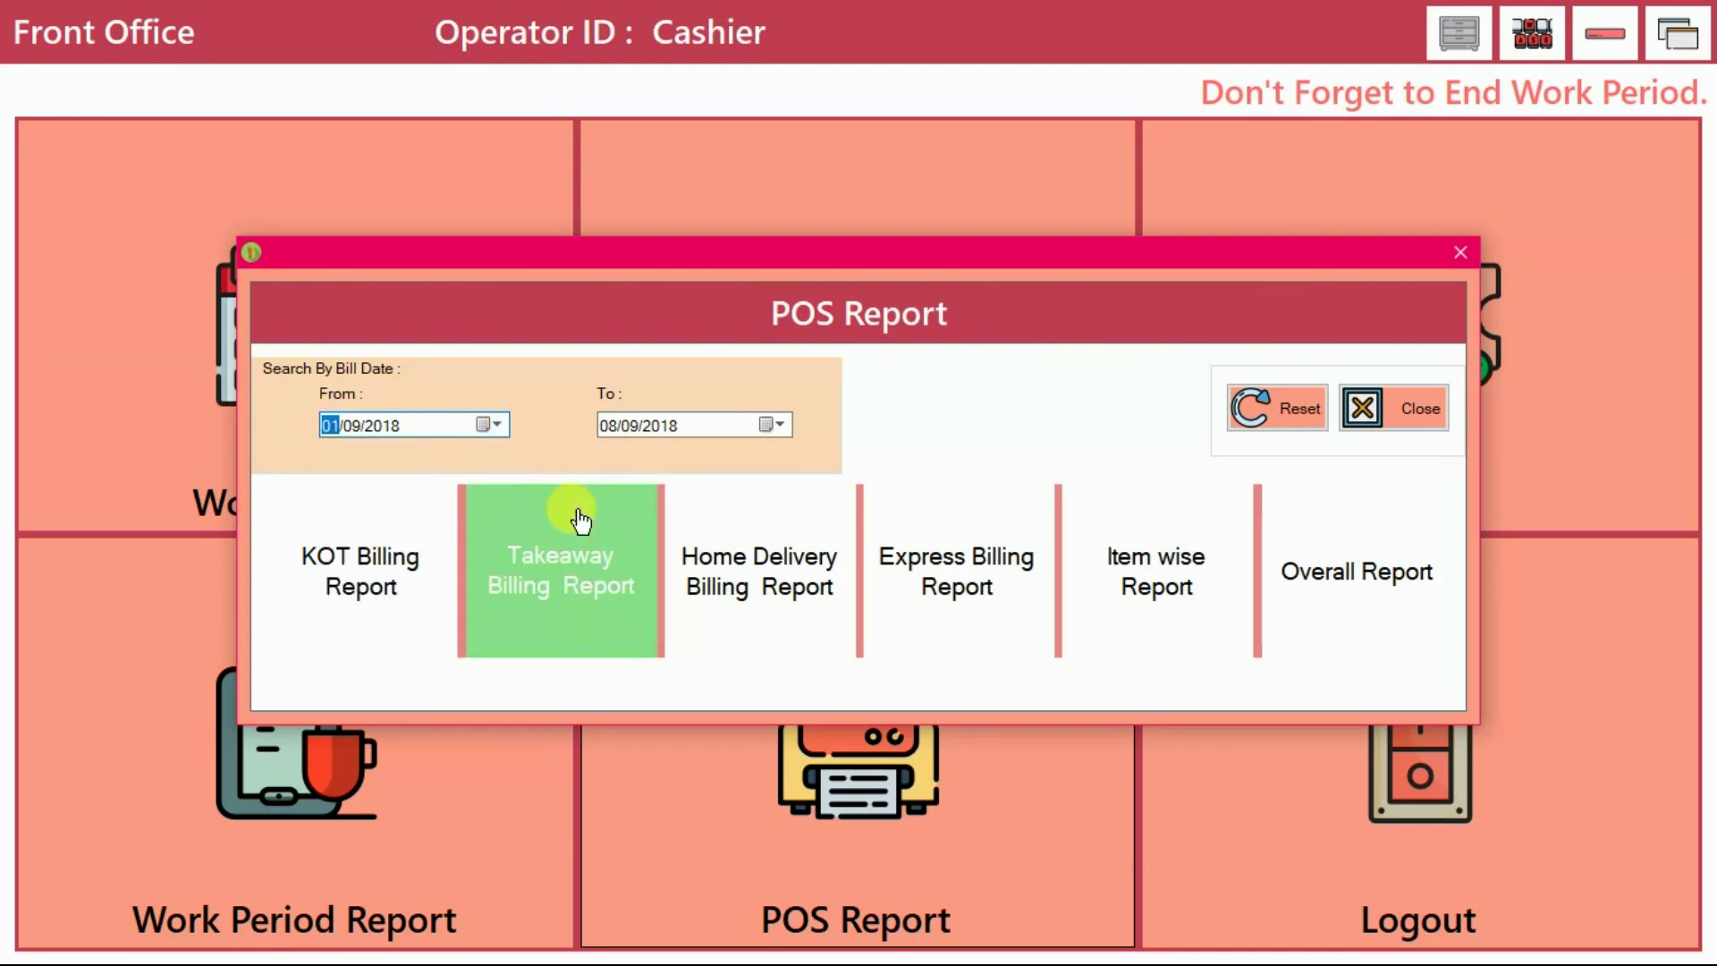
left_click(367, 581)
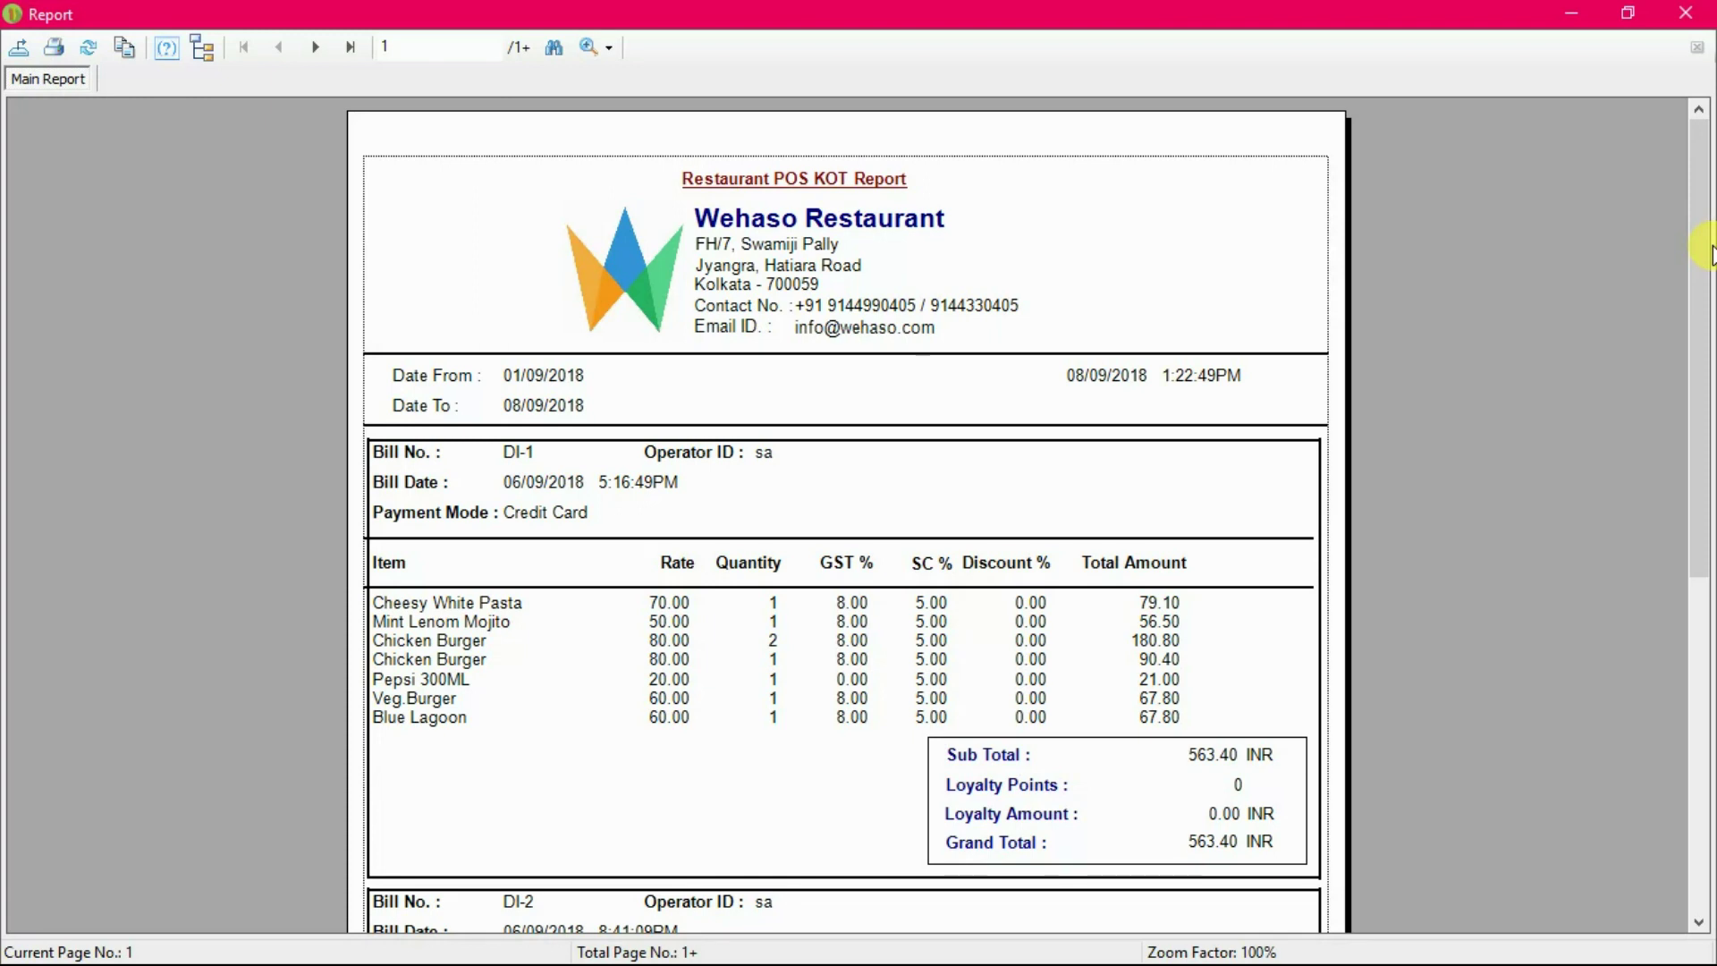
- Scroll through bills DI-1 to DI-3 in the KOT report and close it
mouse_move(1694, 256)
left_mouse_down()
mouse_move(1693, 584)
mouse_move(1711, 183)
left_mouse_up()
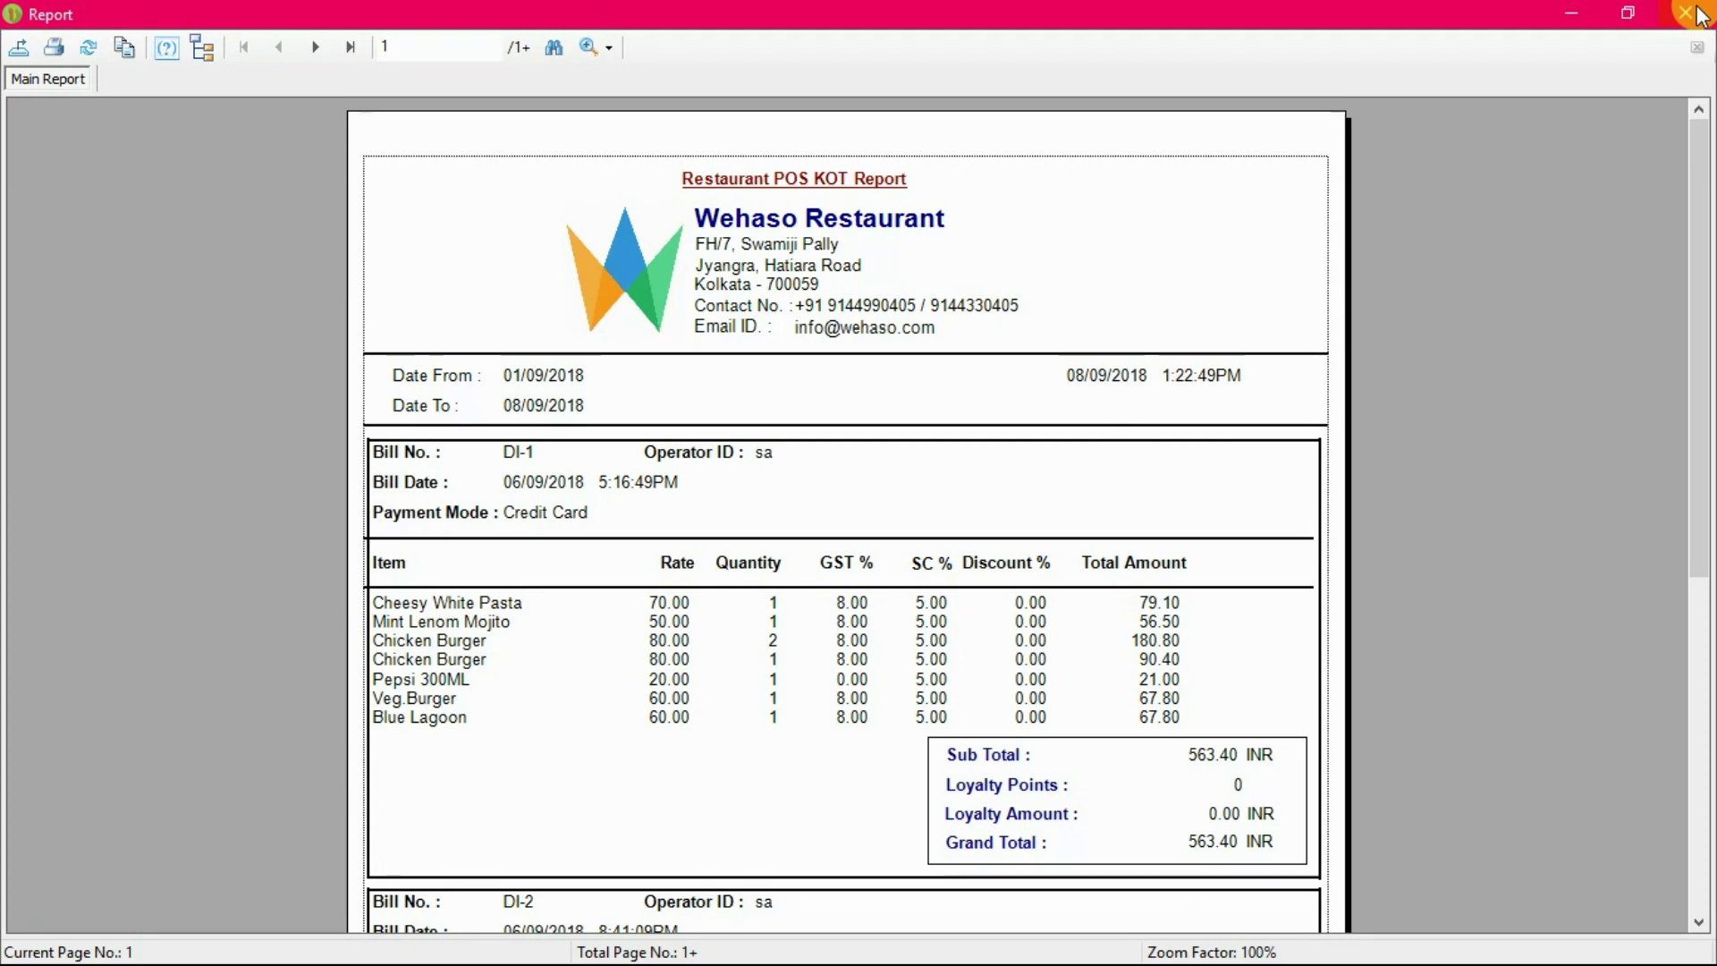
left_click(1699, 16)
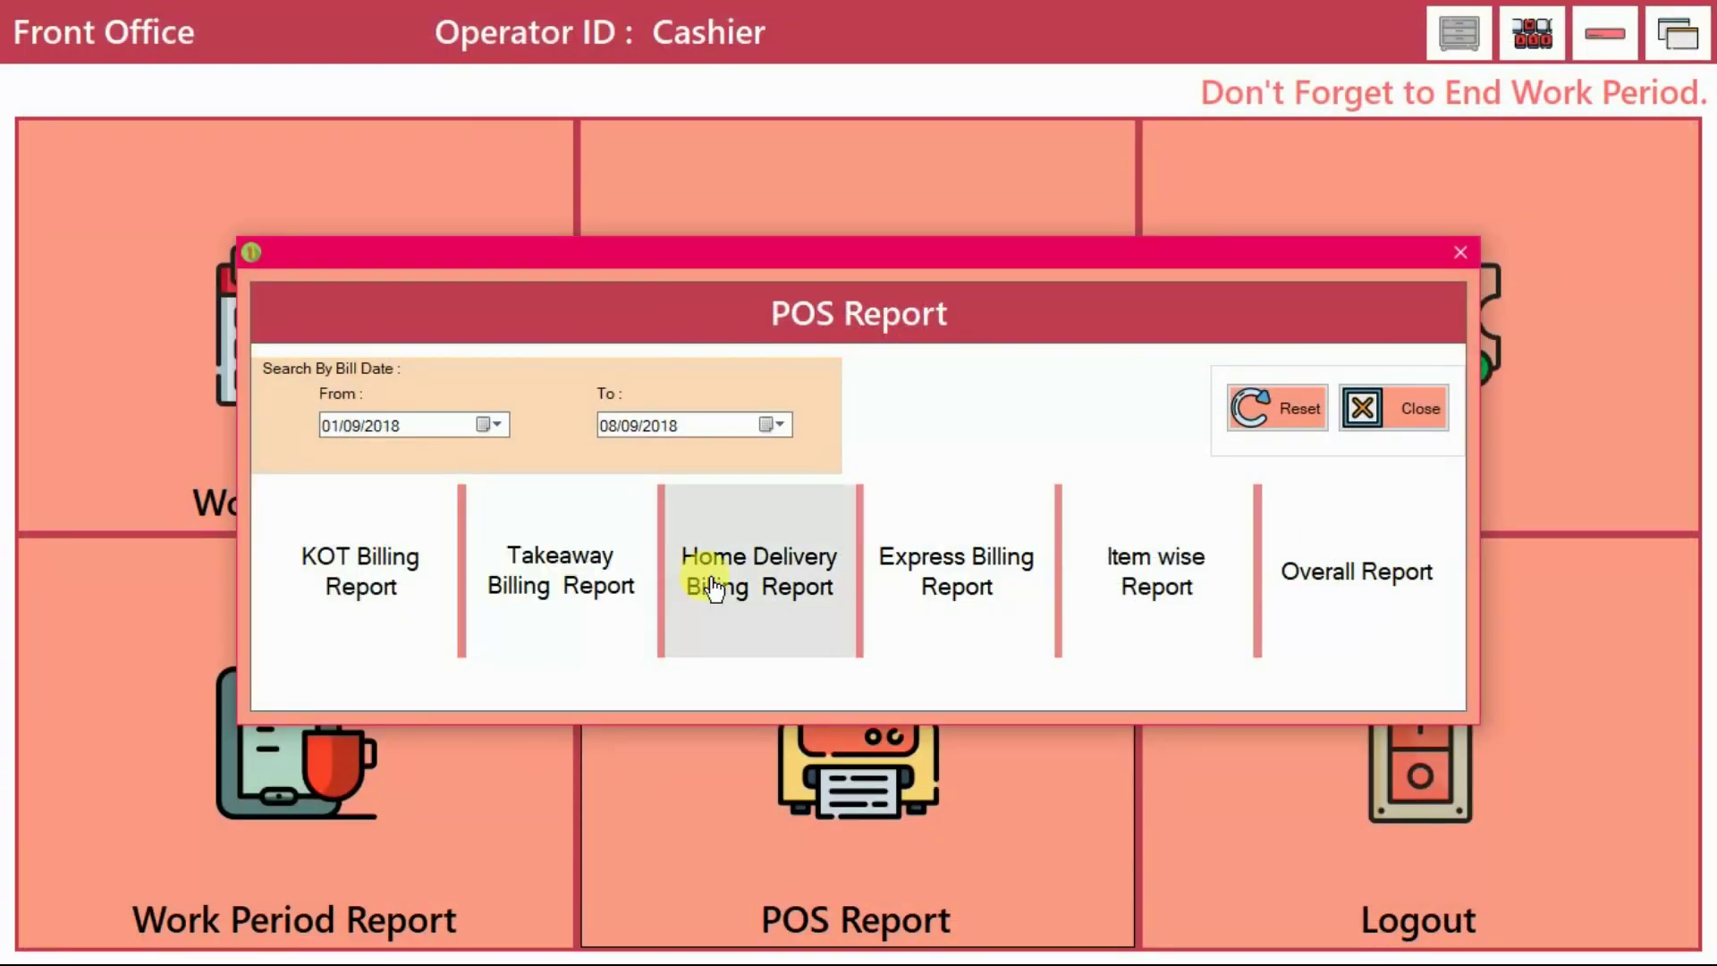
left_click(966, 587)
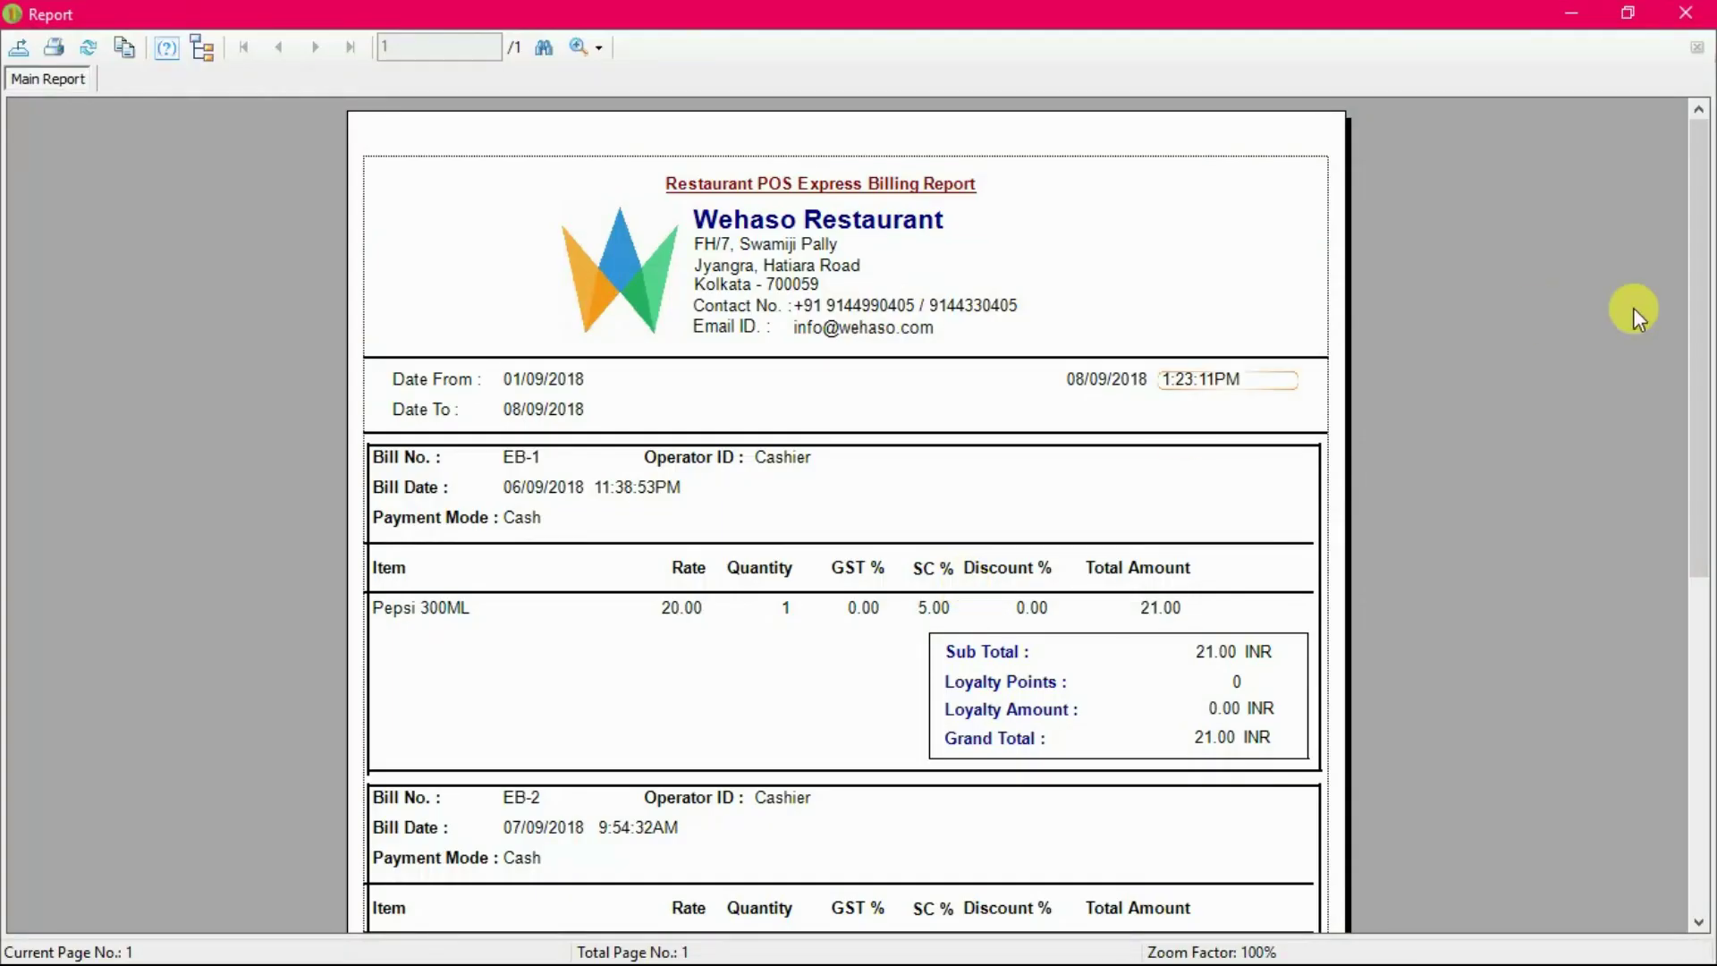
left_click_drag(1704, 250, 1699, 606)
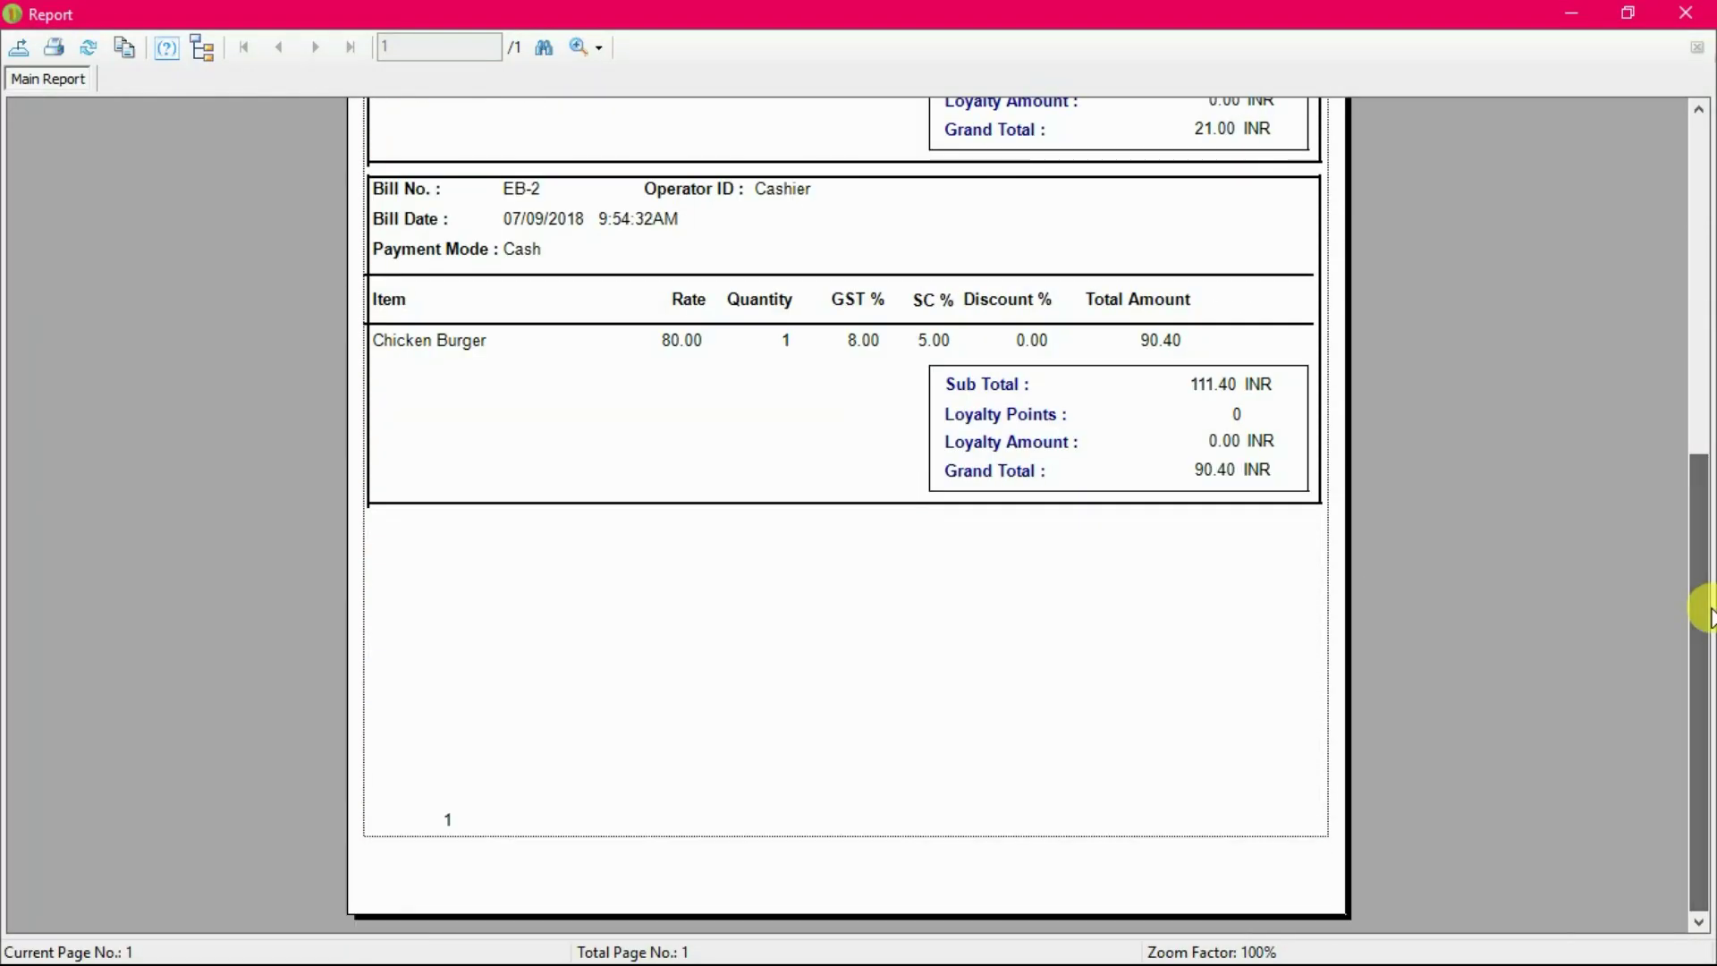
left_click(1706, 18)
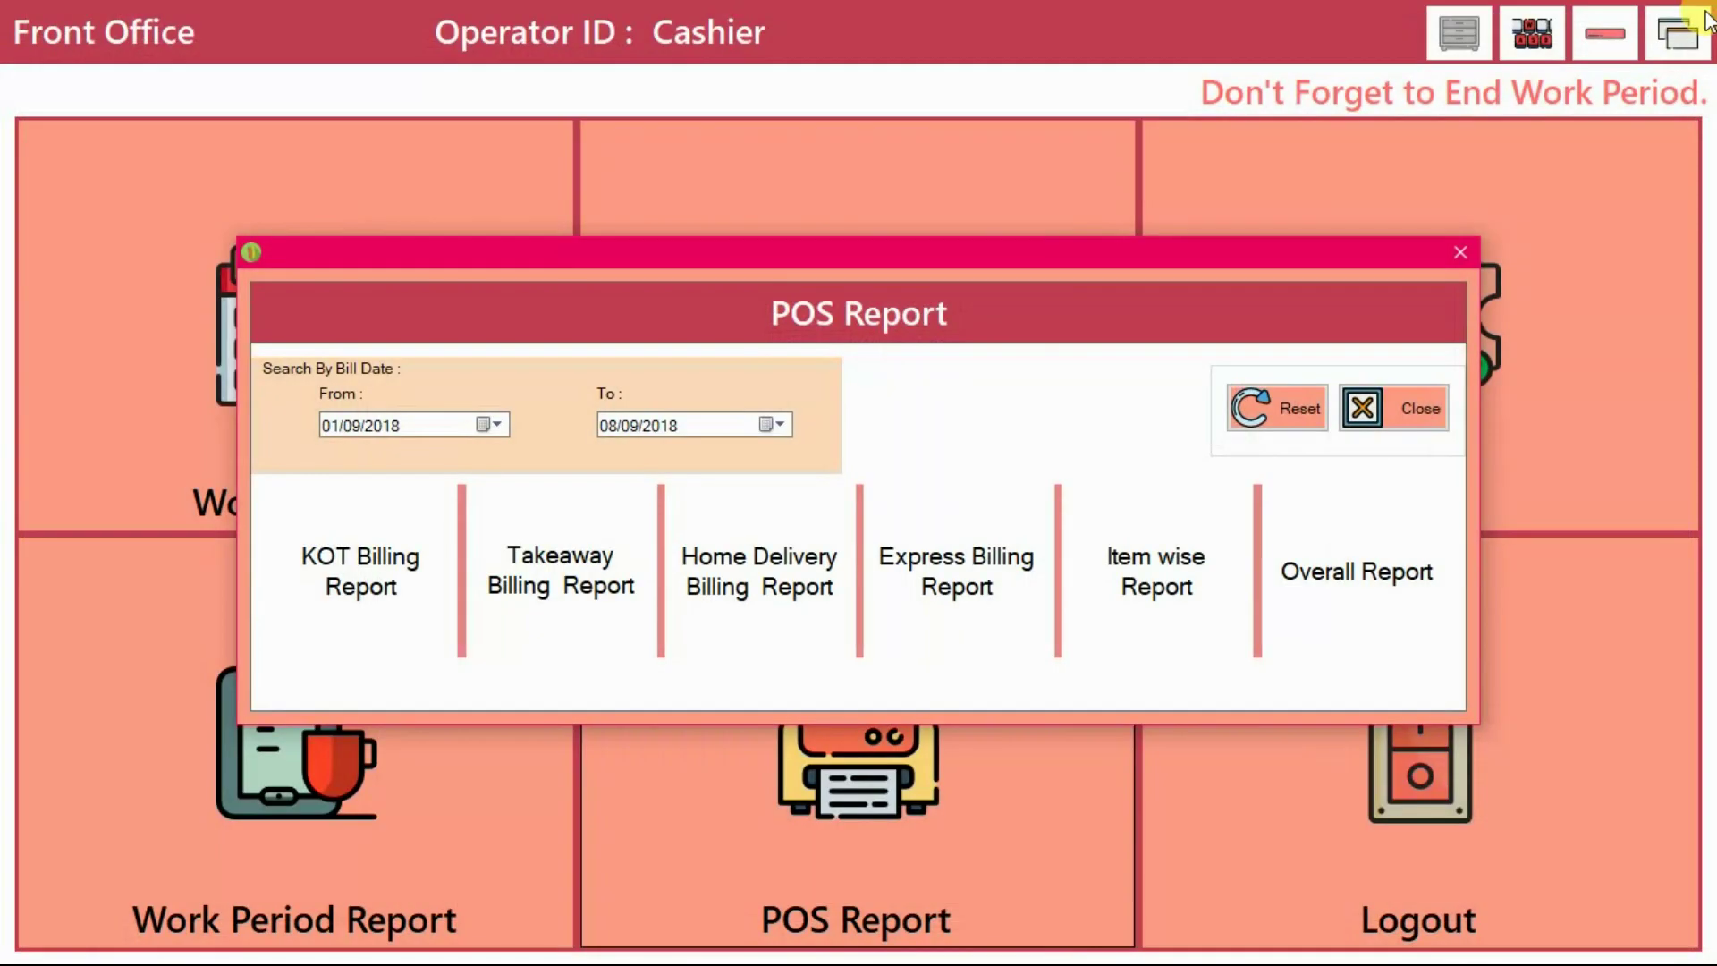
left_click(1215, 555)
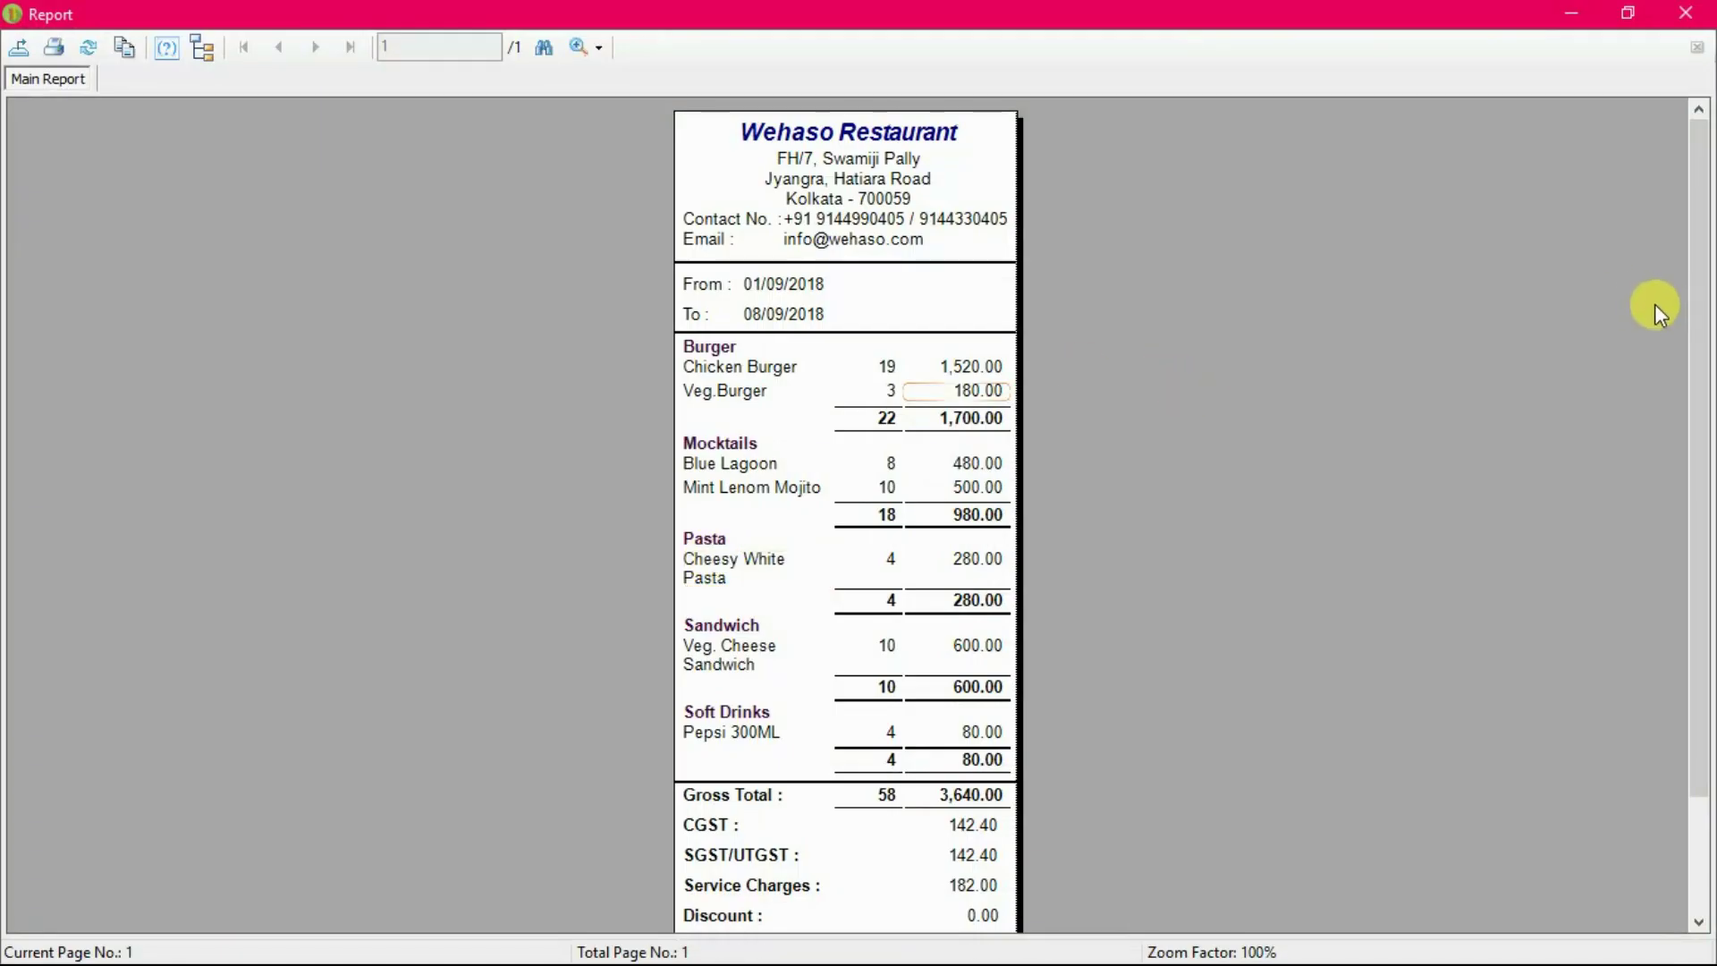
left_click(776, 348)
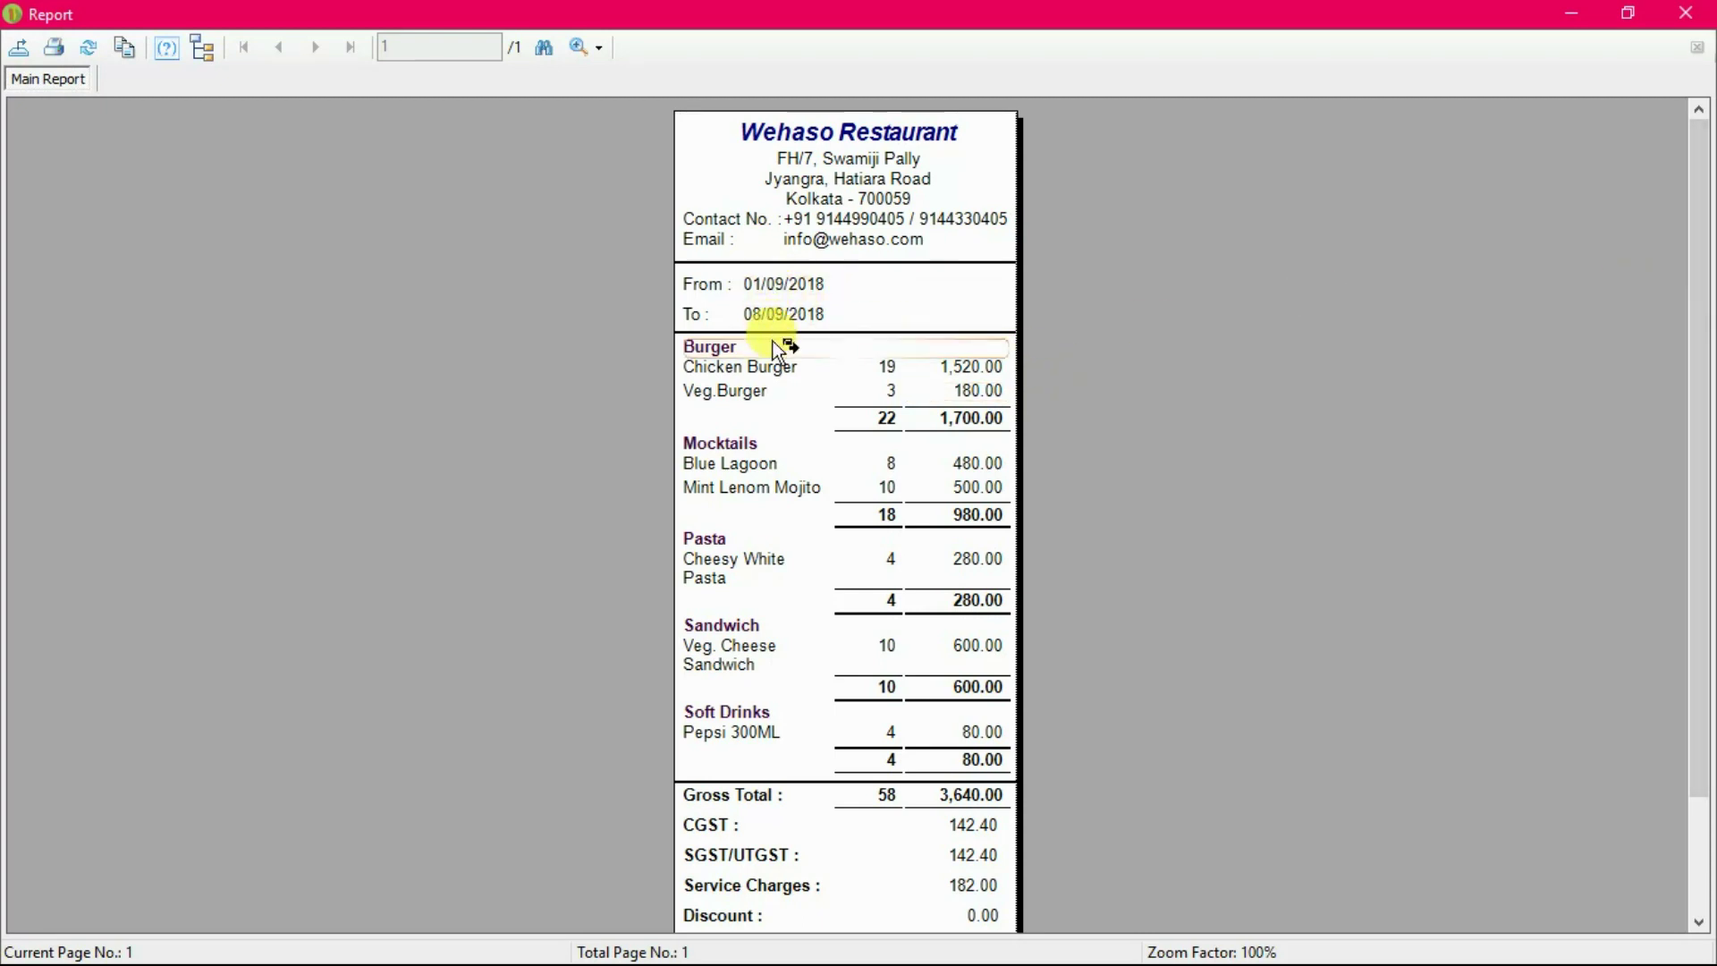
mouse_move(1699, 318)
left_mouse_down()
mouse_move(1706, 393)
mouse_move(1706, 241)
left_mouse_up()
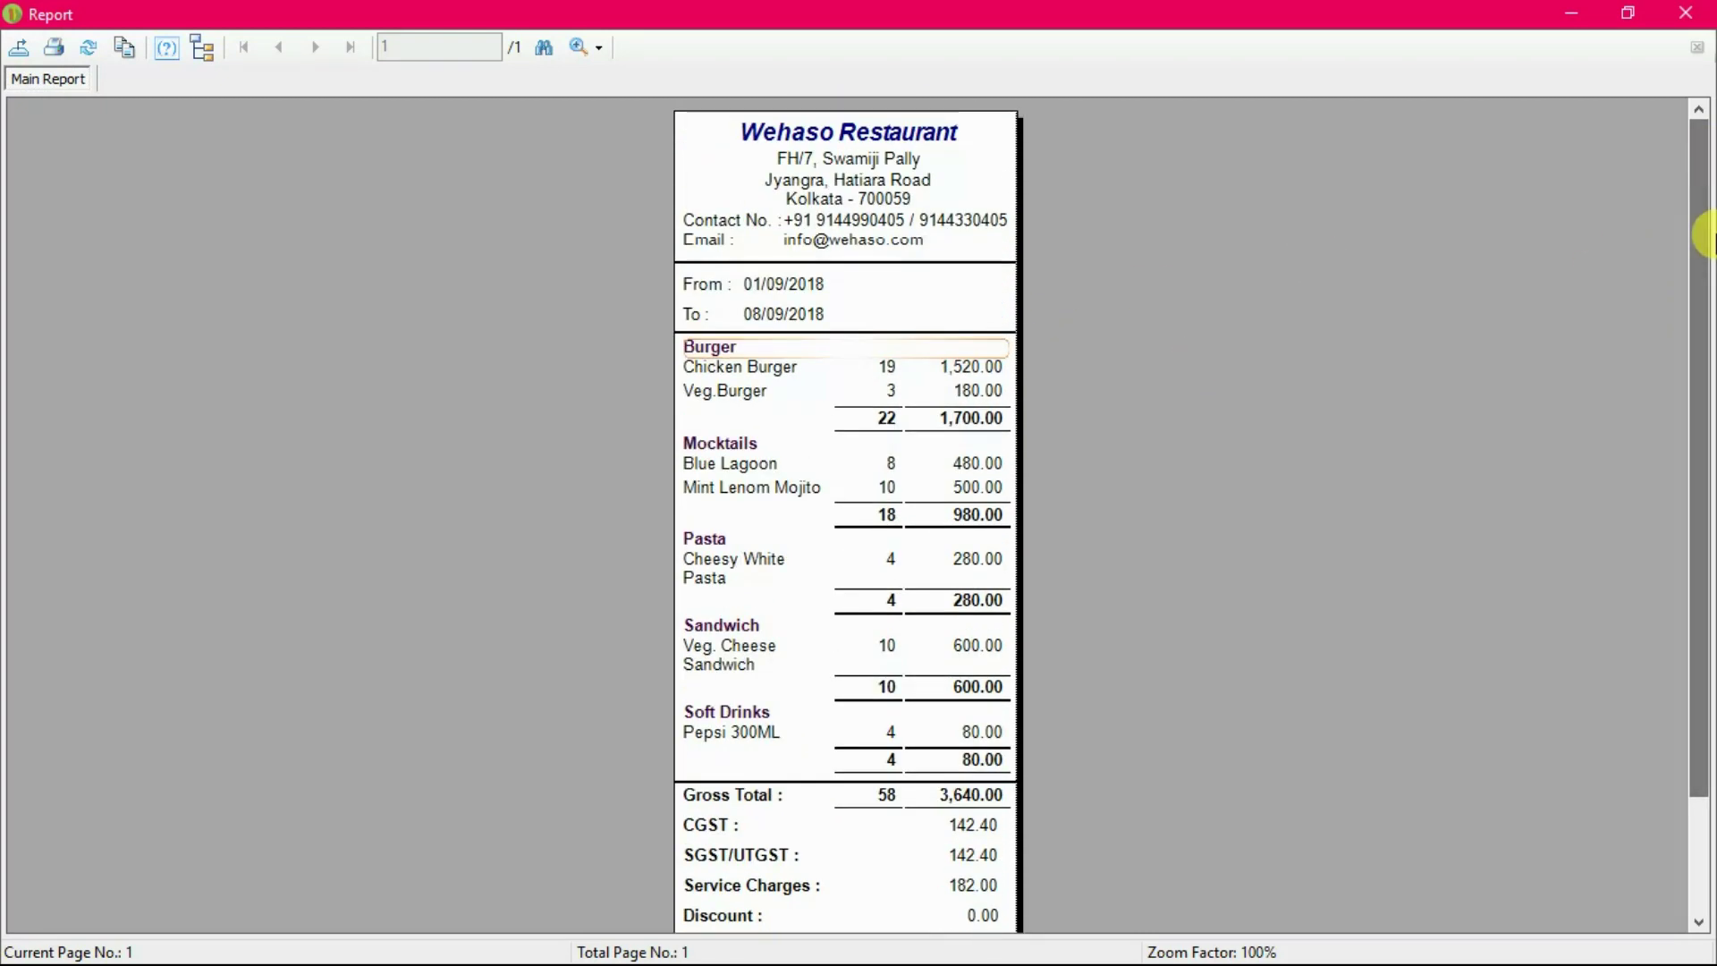
left_click(1693, 12)
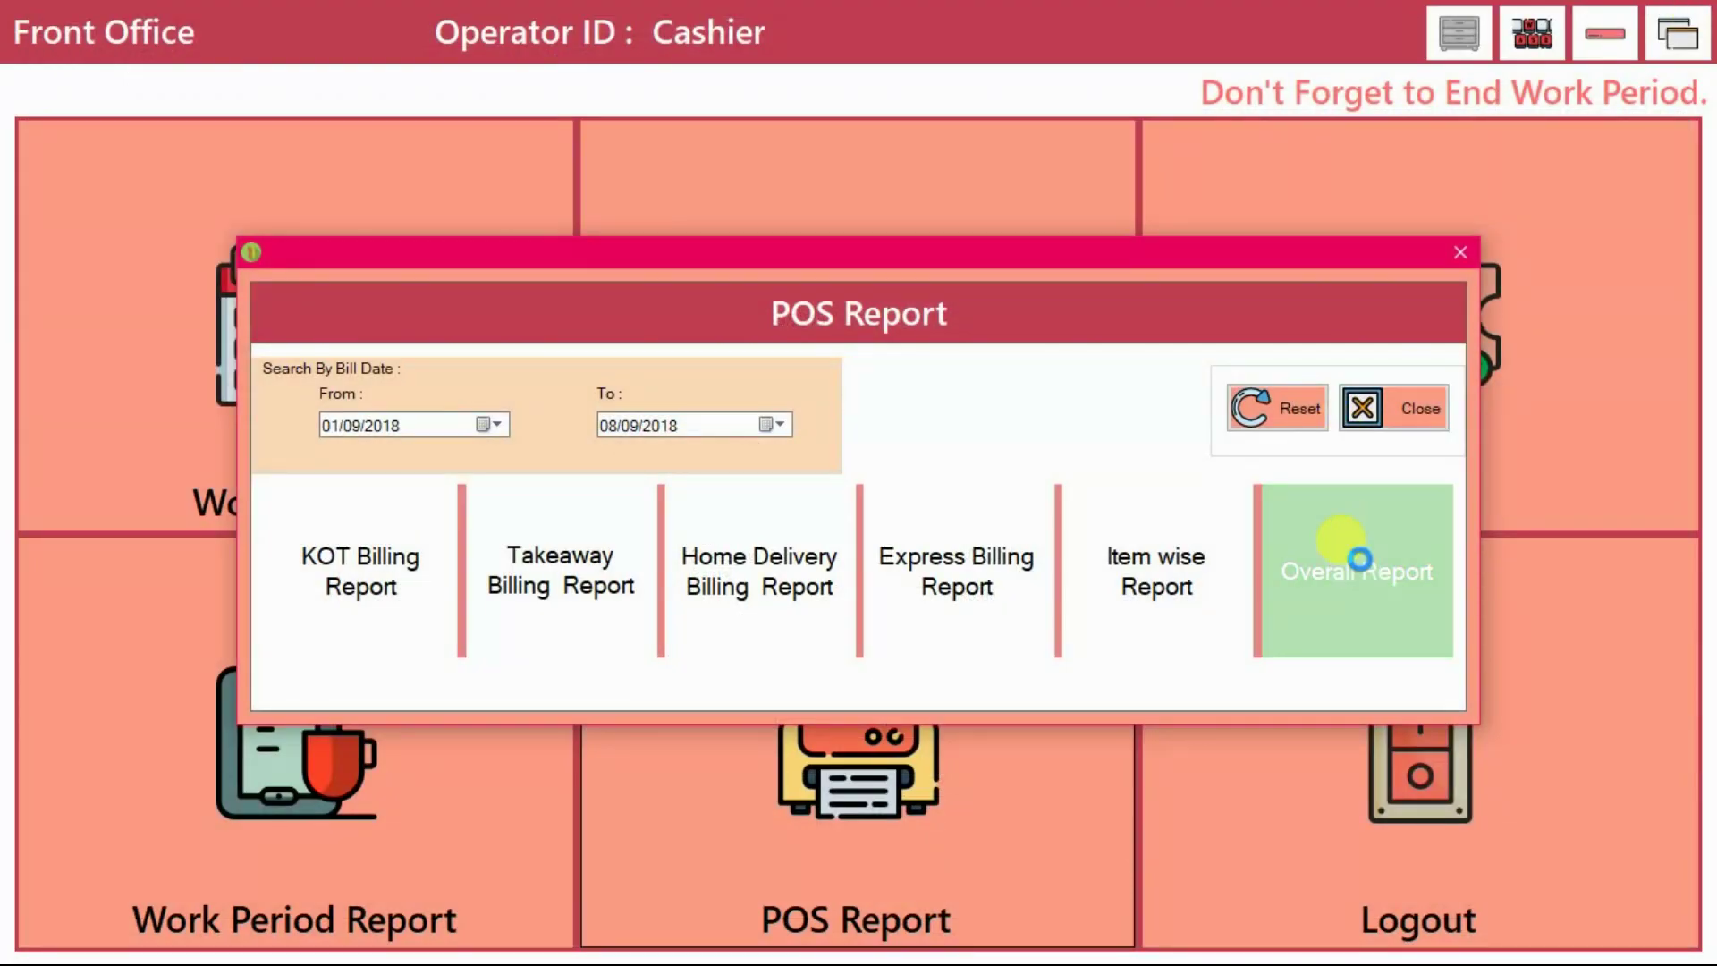
- Open the Overall Report, review its 4,206.80 sales total, and close it
left_click(1361, 564)
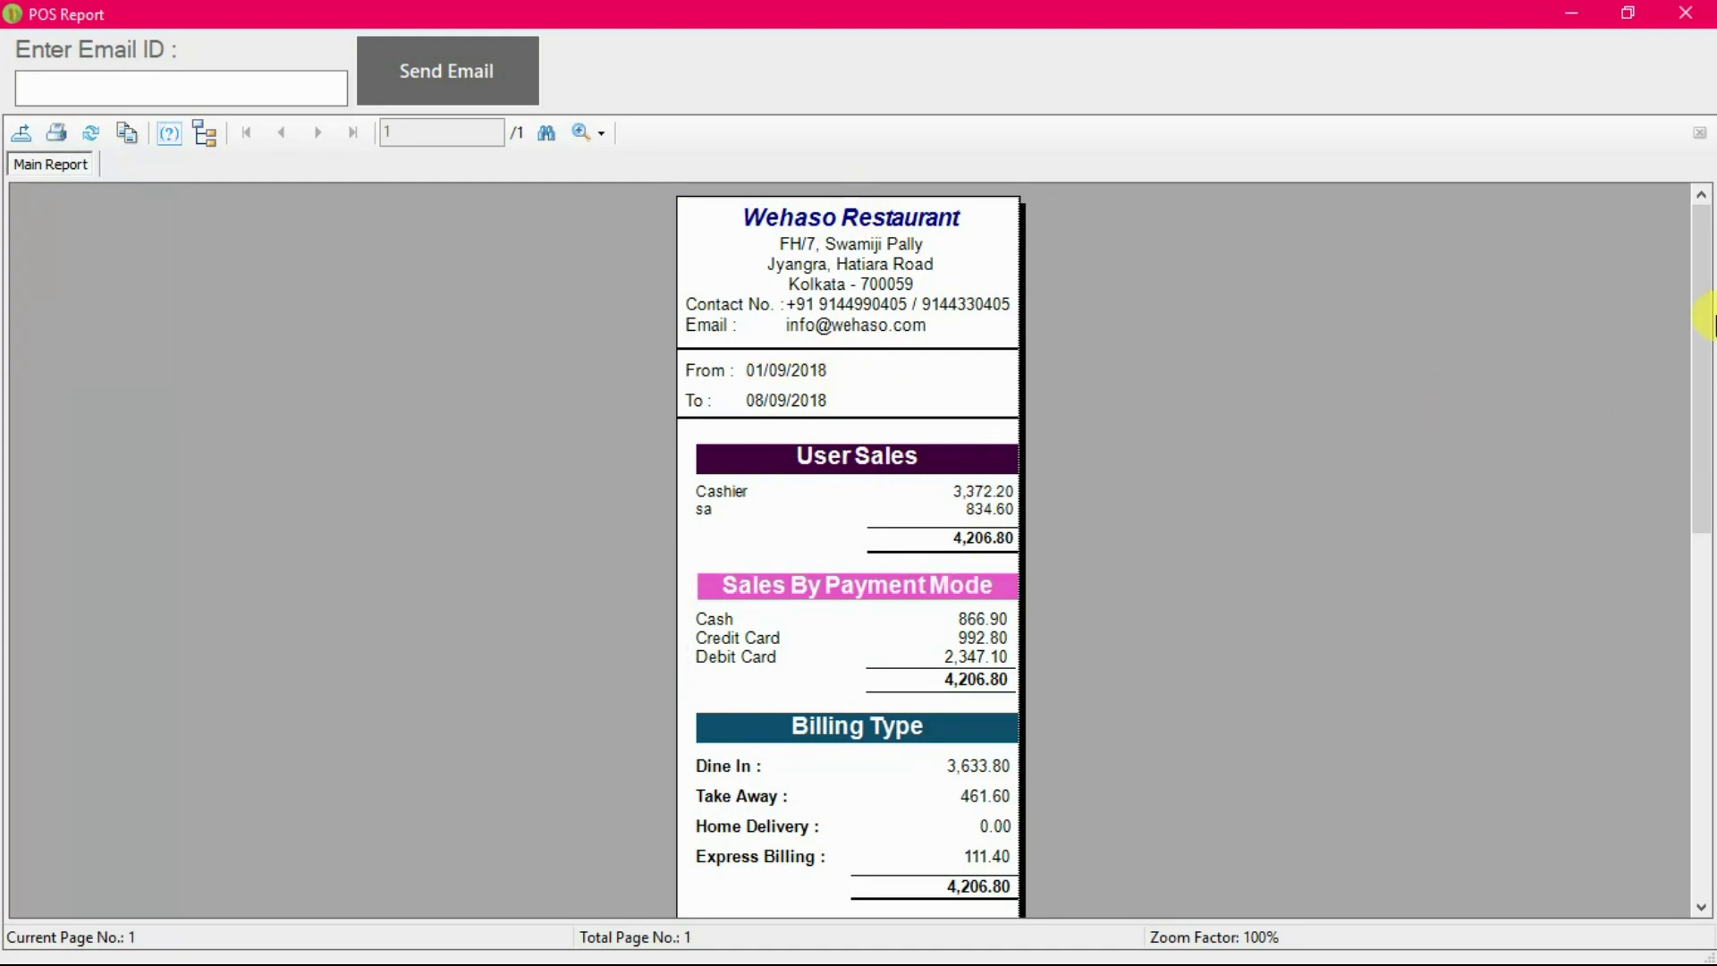
left_click_drag(1704, 365, 1697, 395)
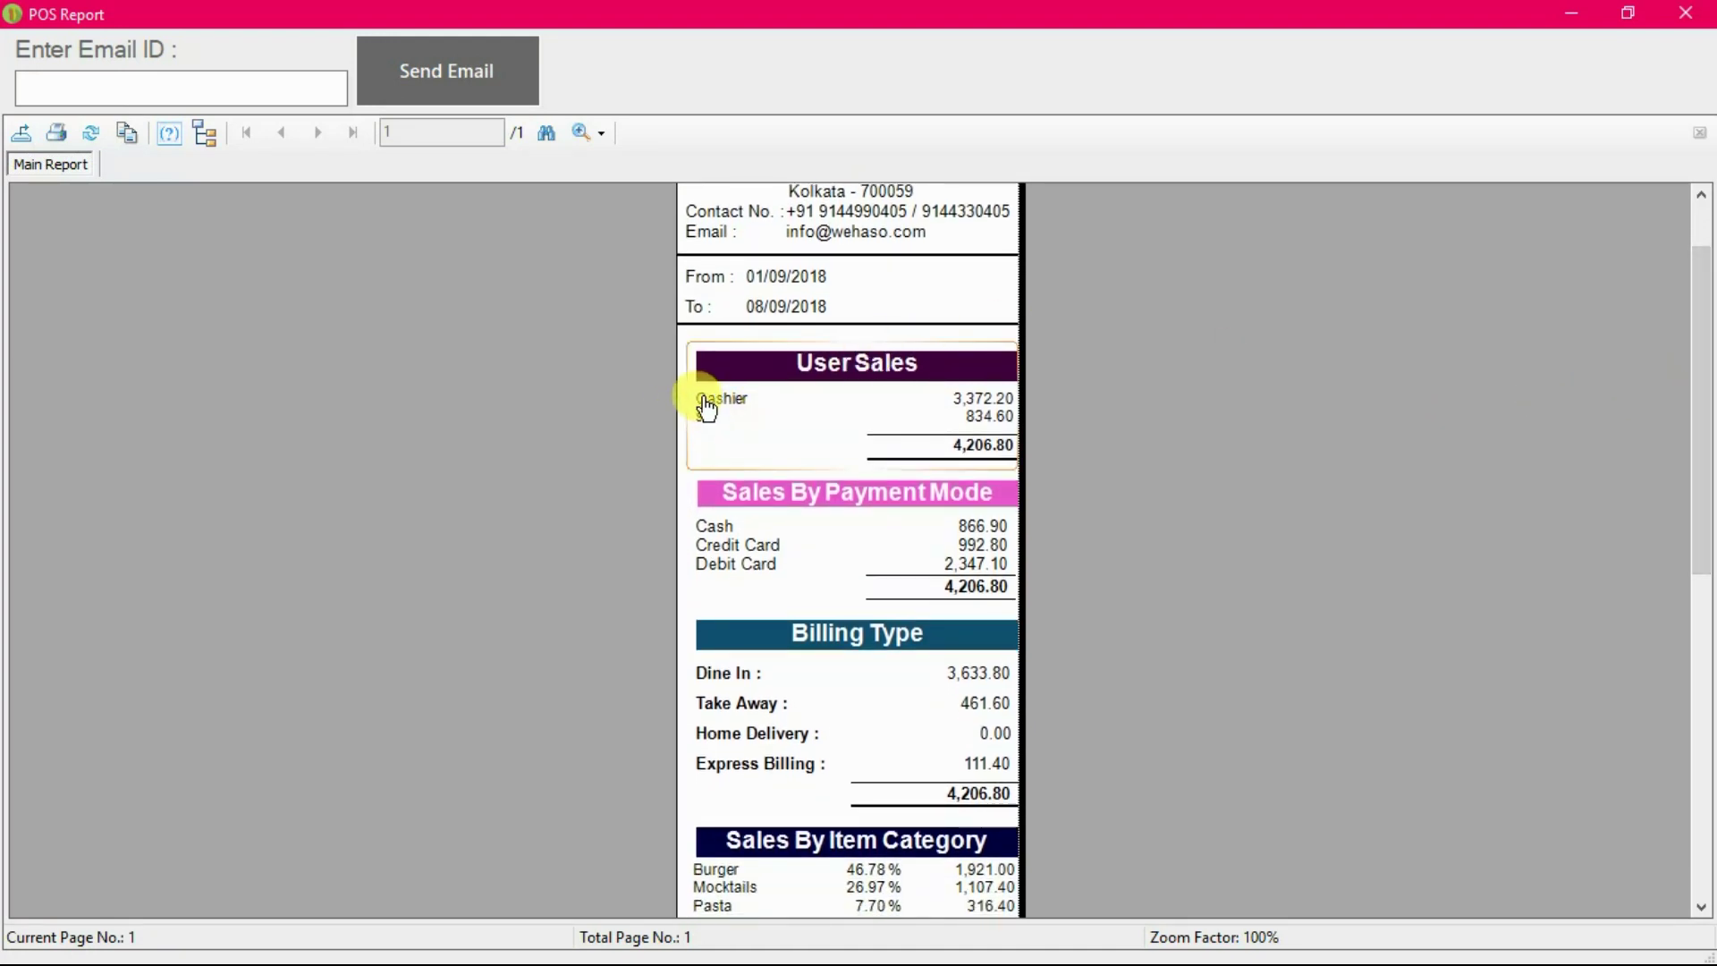
mouse_move(1701, 453)
left_mouse_down()
mouse_move(1702, 805)
mouse_move(1702, 249)
left_mouse_up()
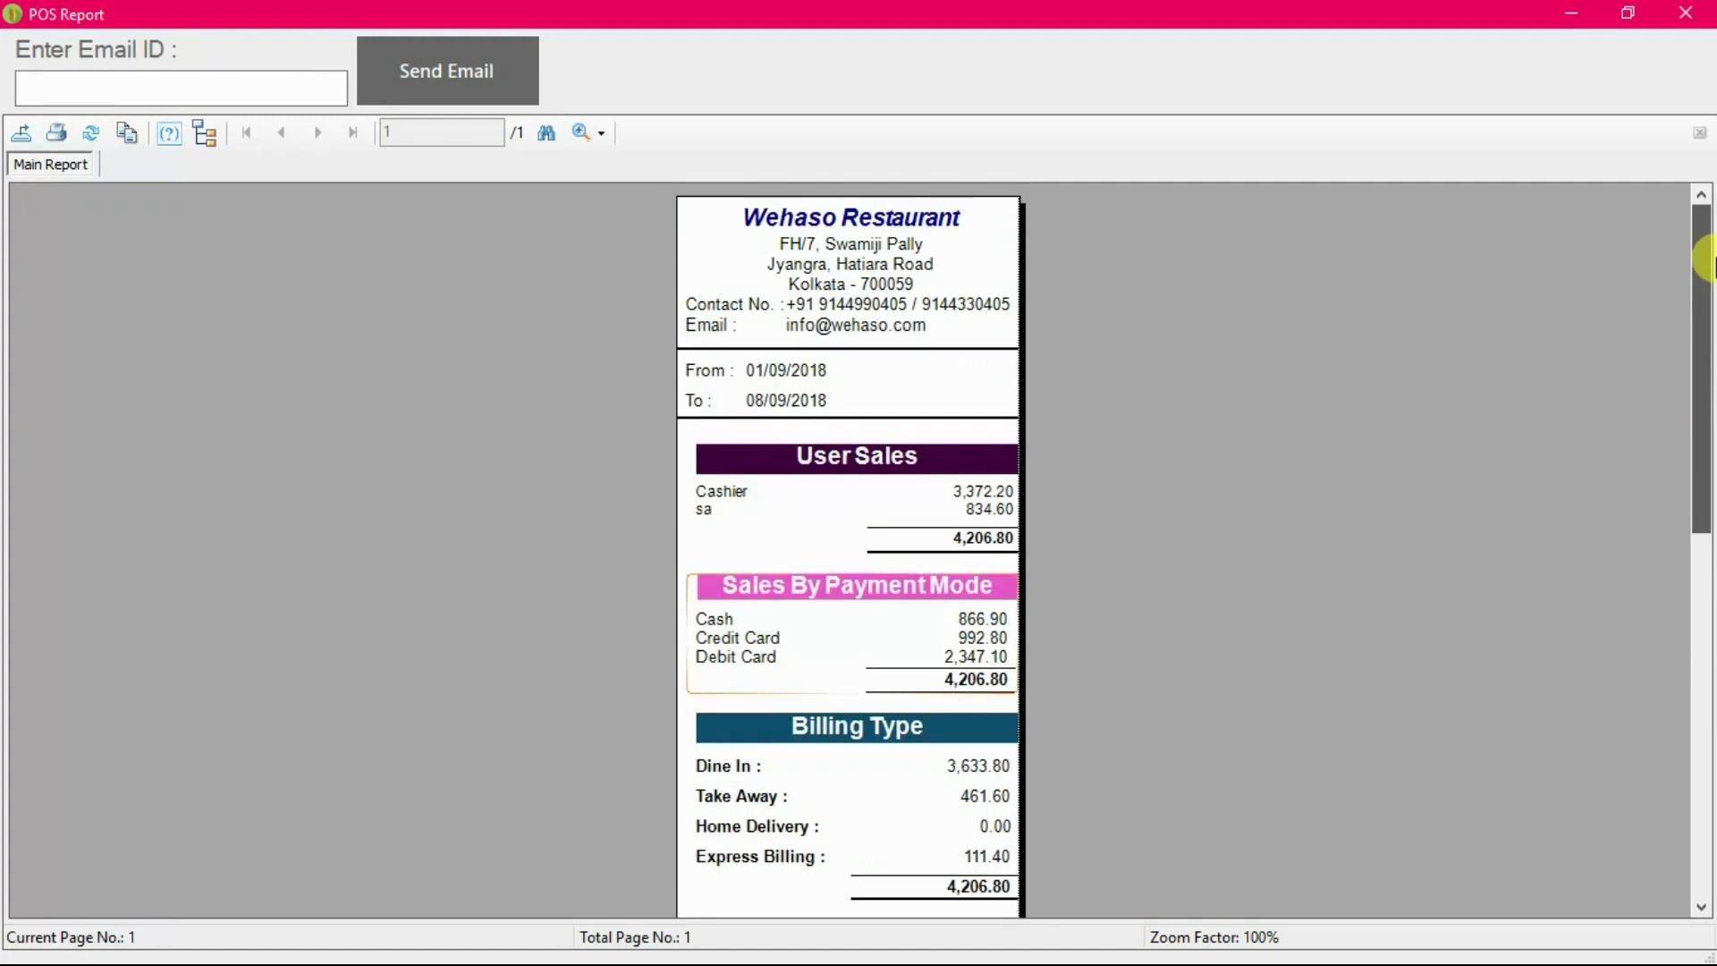
left_click(1702, 12)
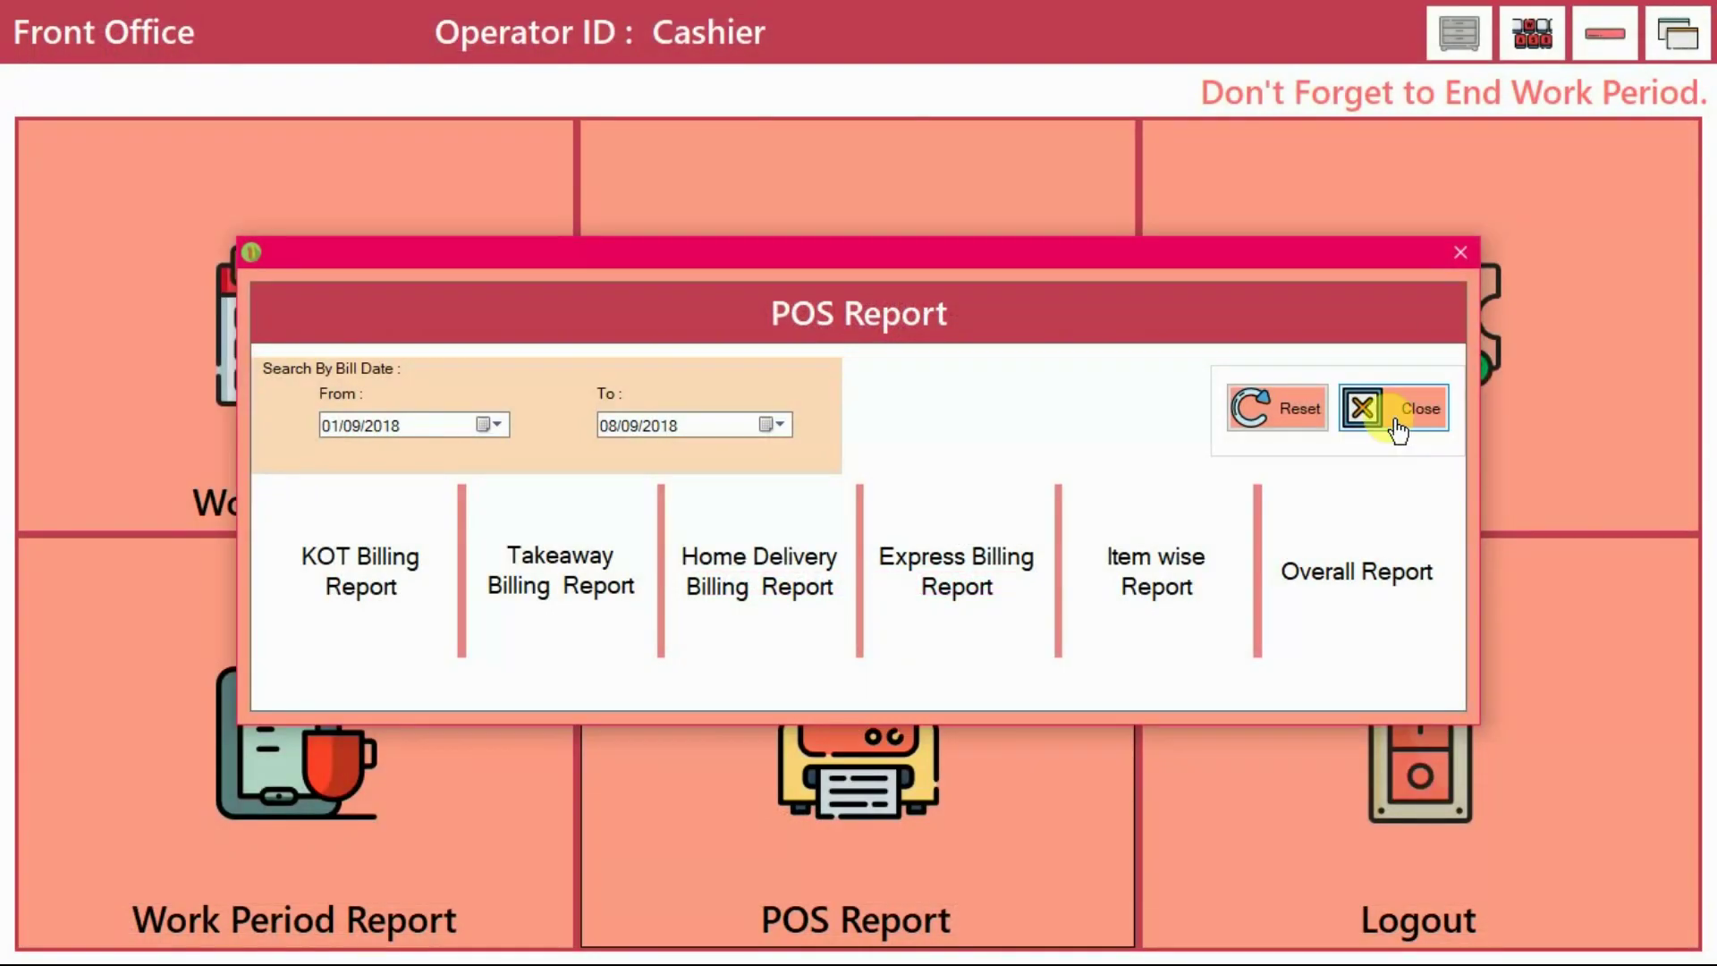
left_click(1406, 429)
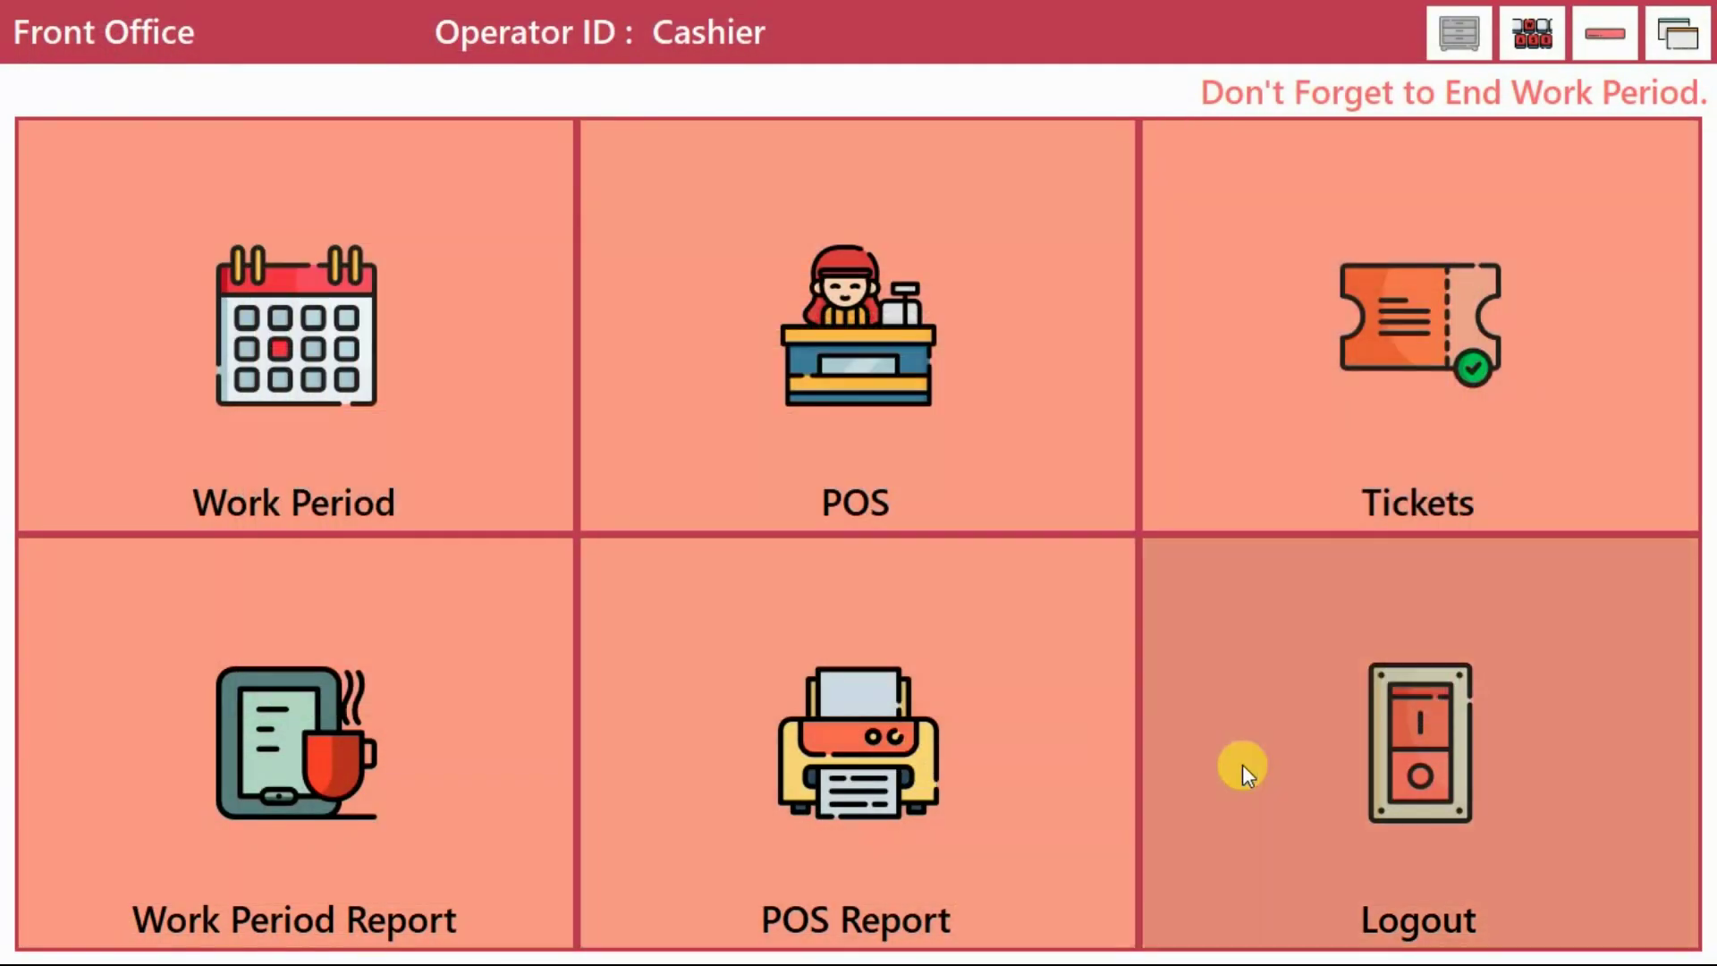
left_click(389, 367)
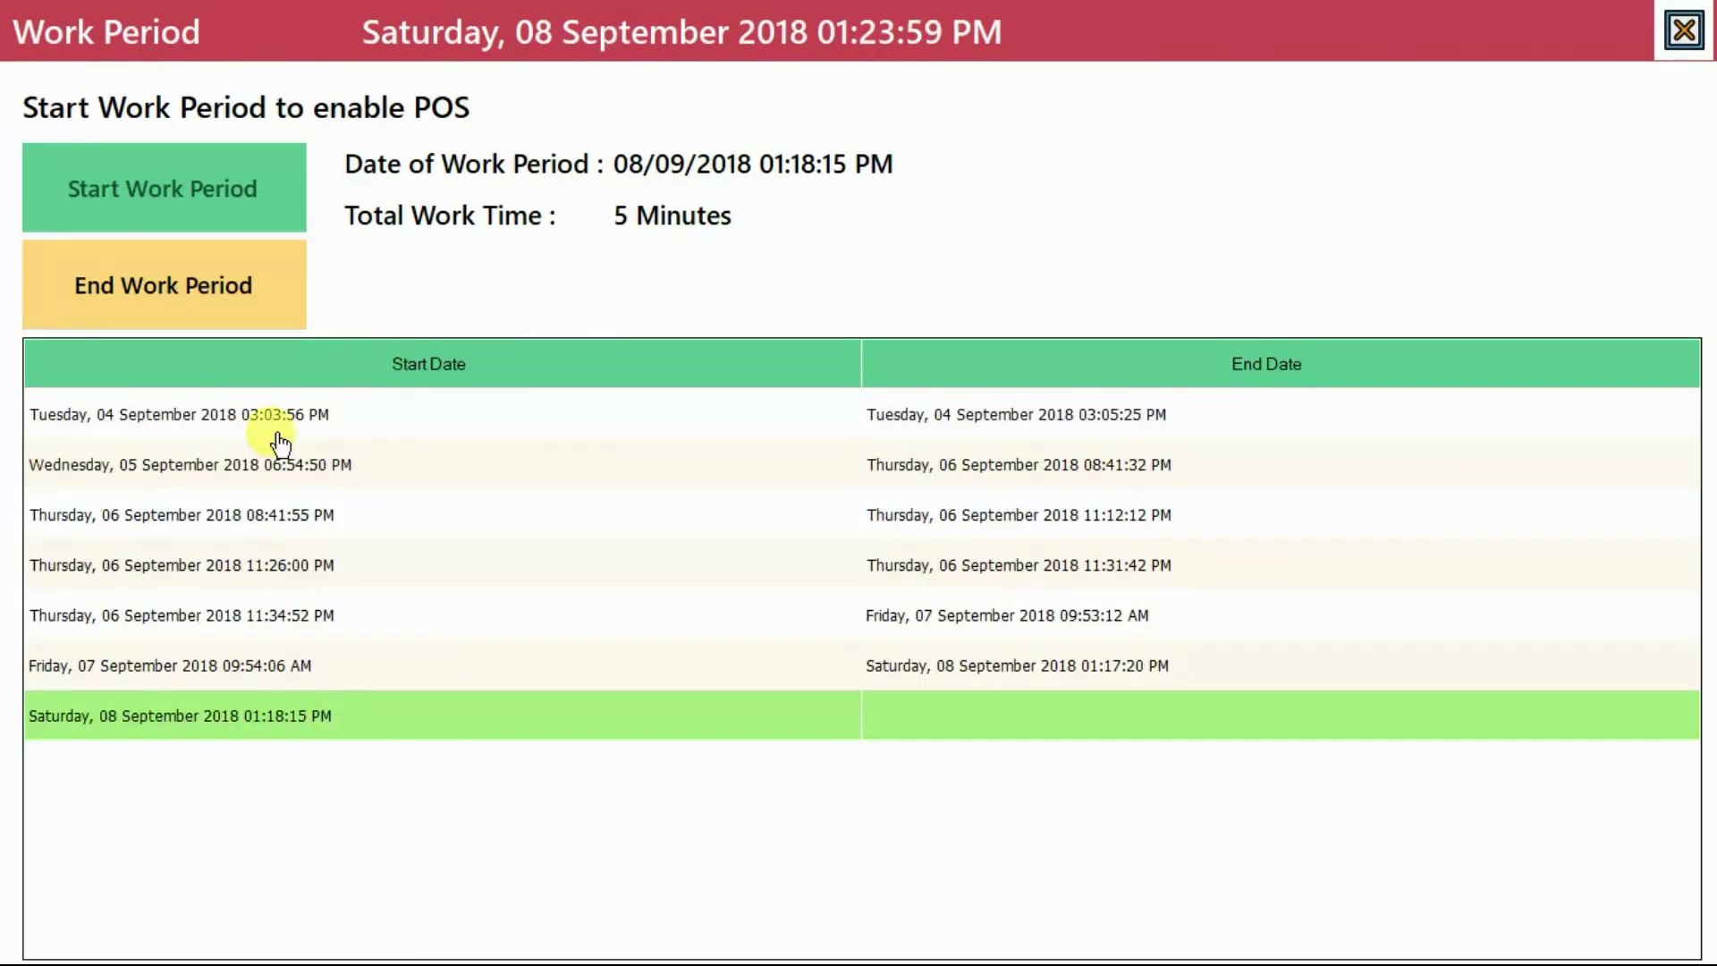
left_click(263, 288)
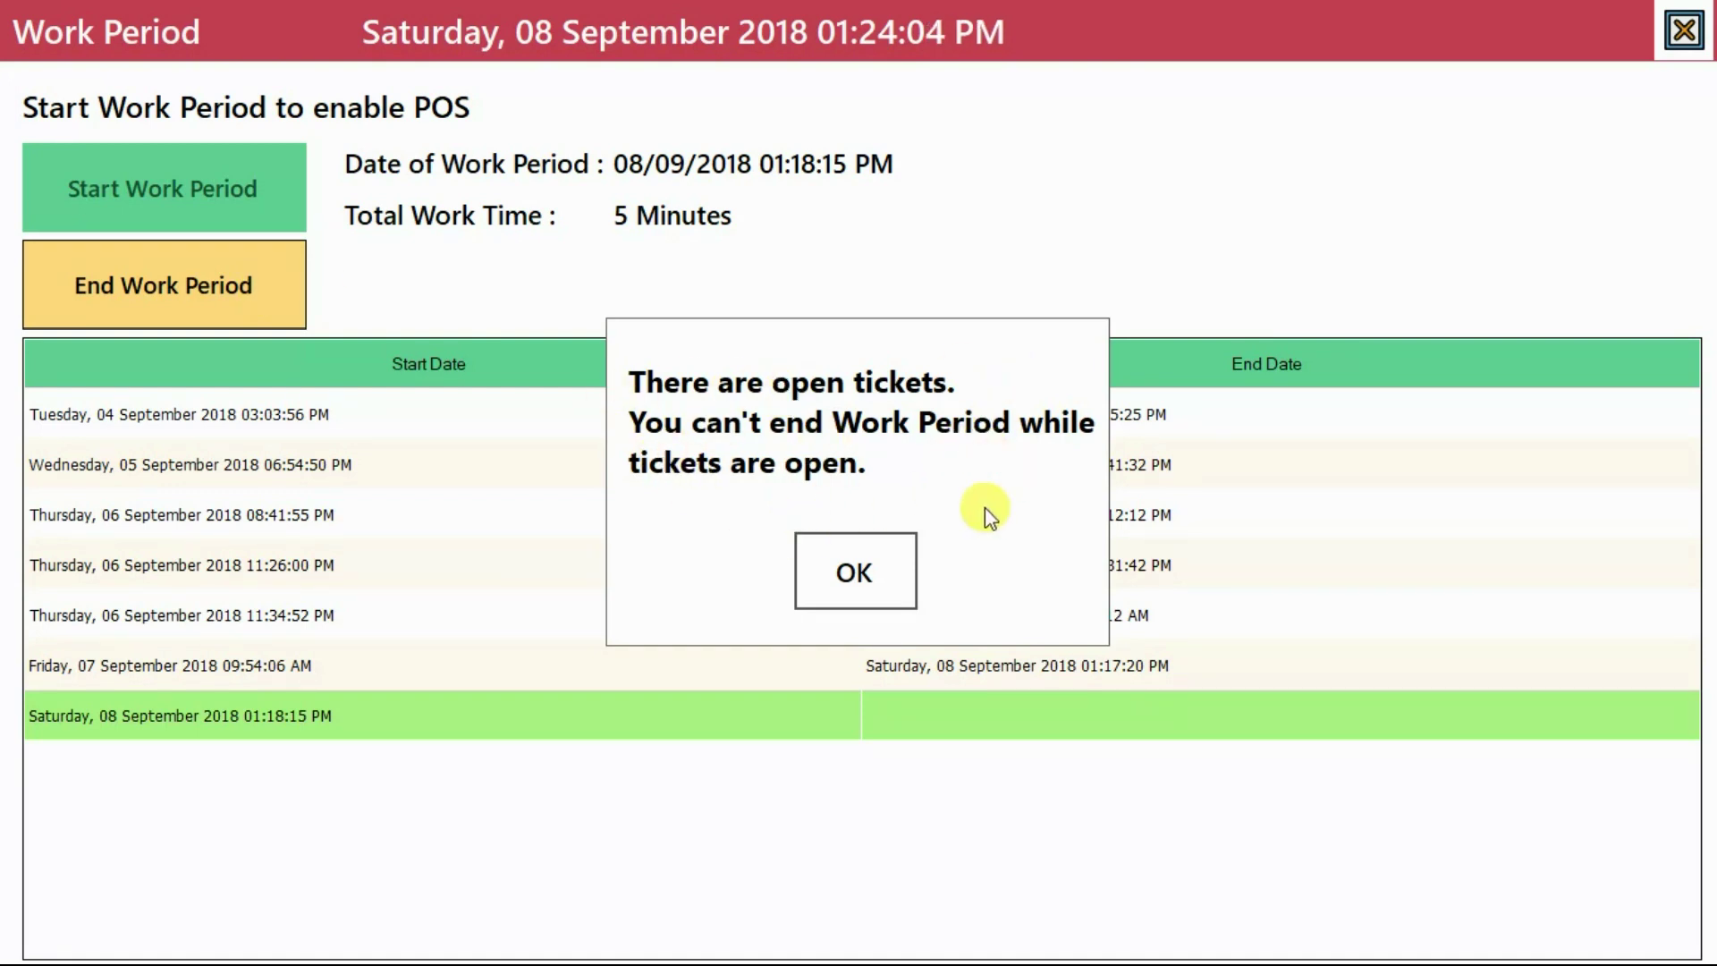
left_click(901, 565)
left_click(1690, 20)
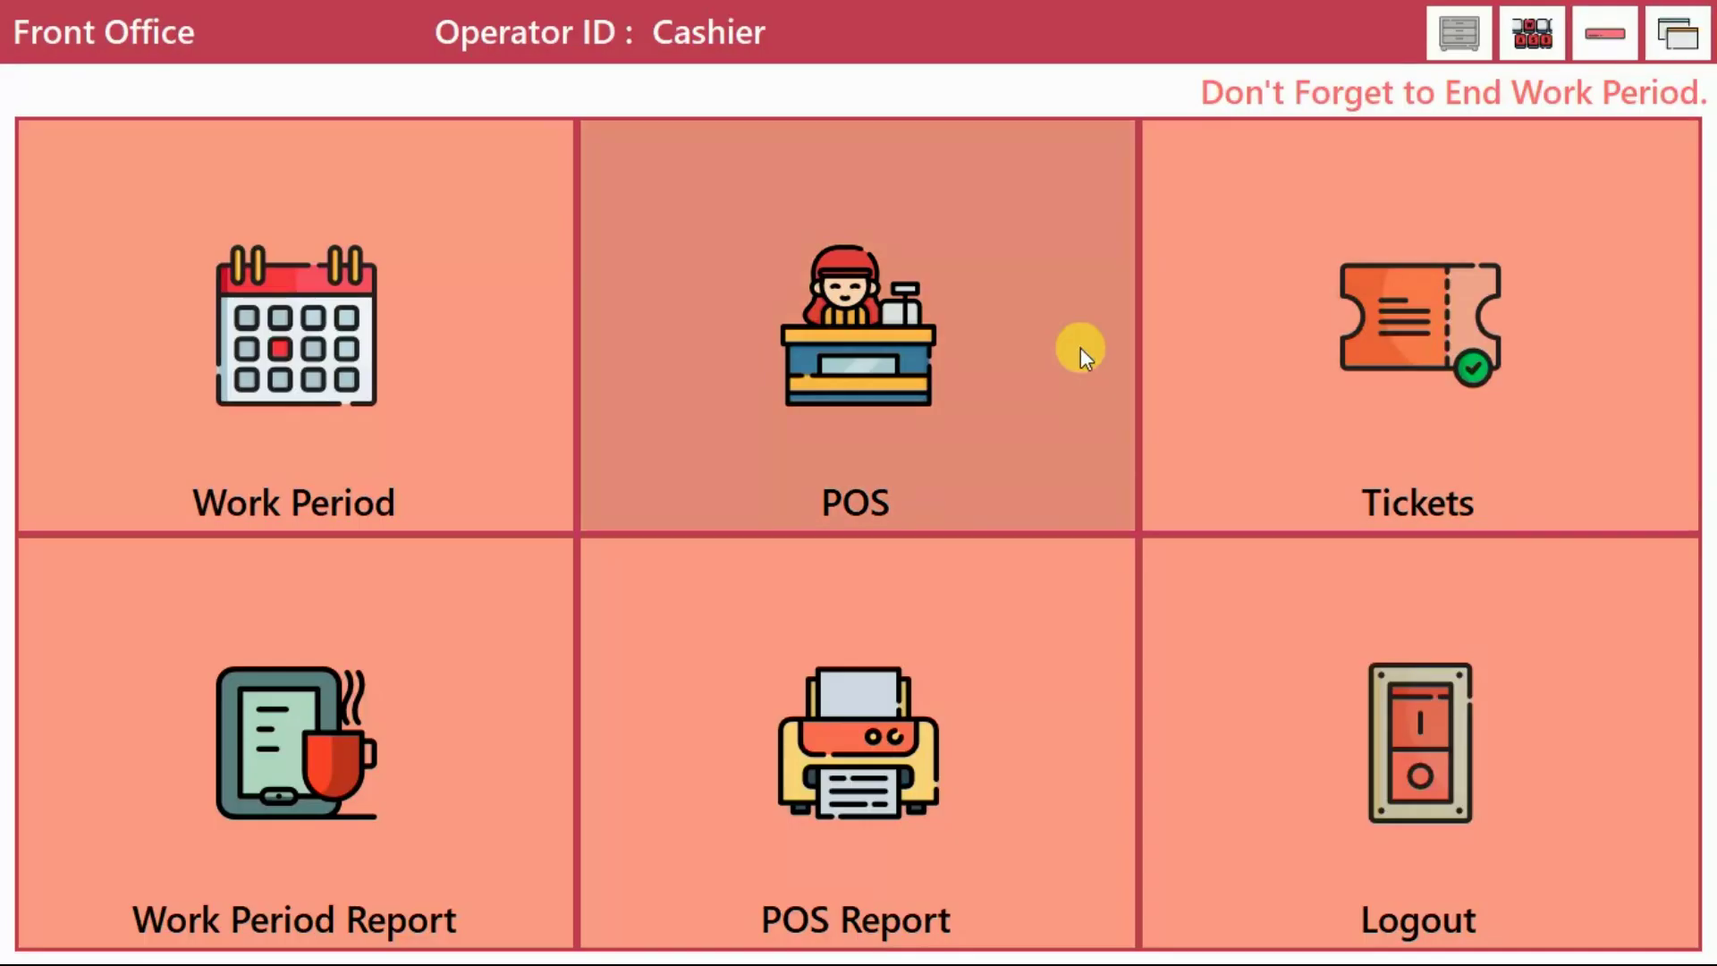